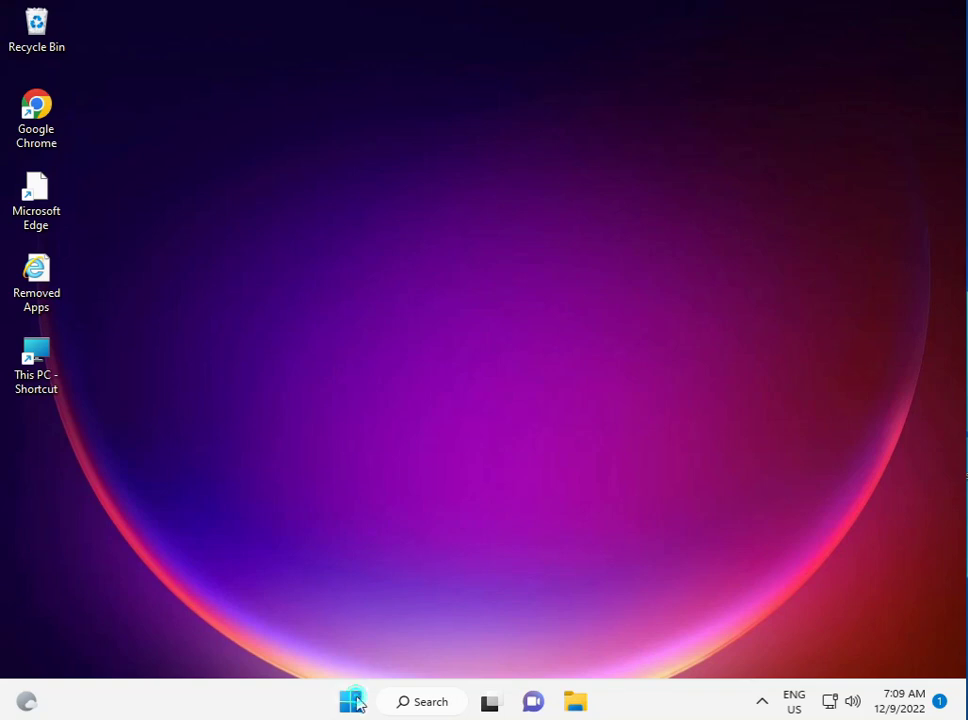
# Launch Command Prompt as administrator from a Start search for cmd, approving the UAC prompt.
pyautogui.click(352, 702)
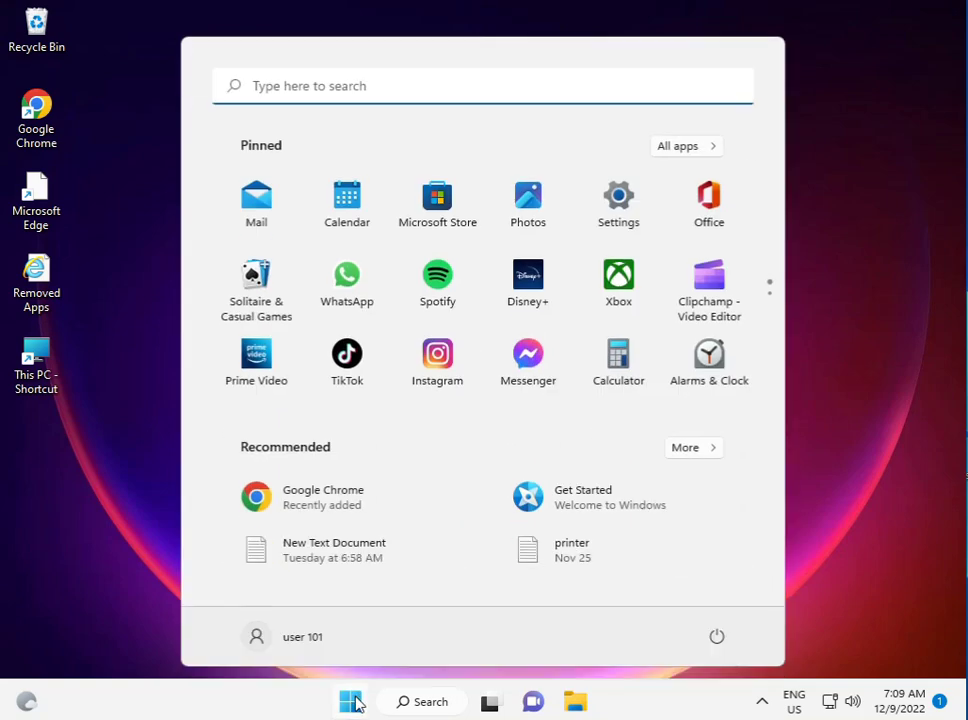
pyautogui.write('cmd')
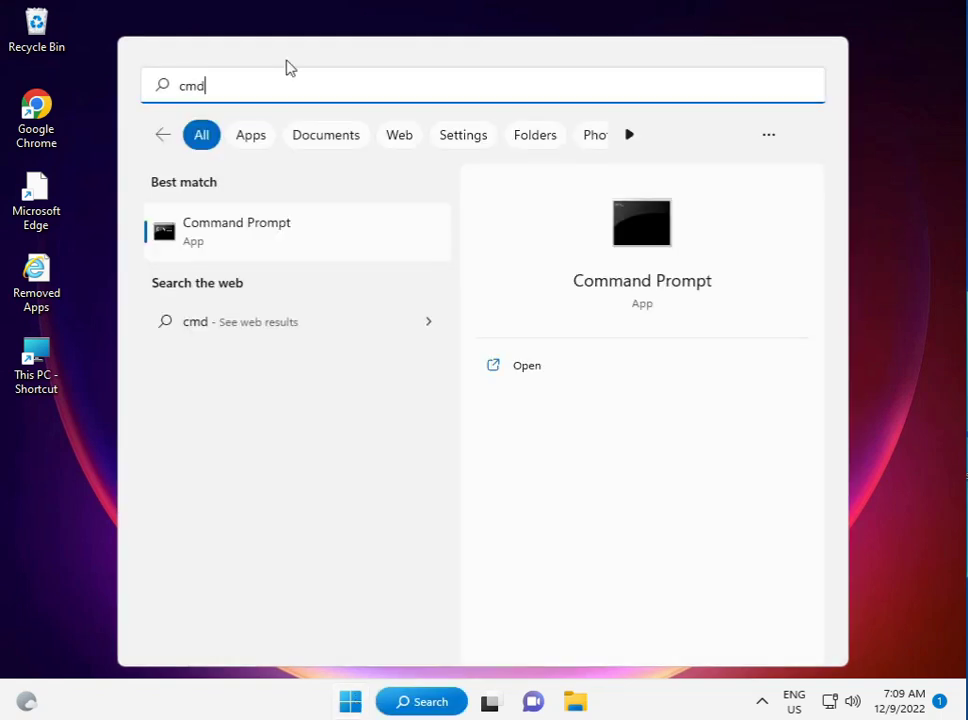
pyautogui.rightClick(296, 231)
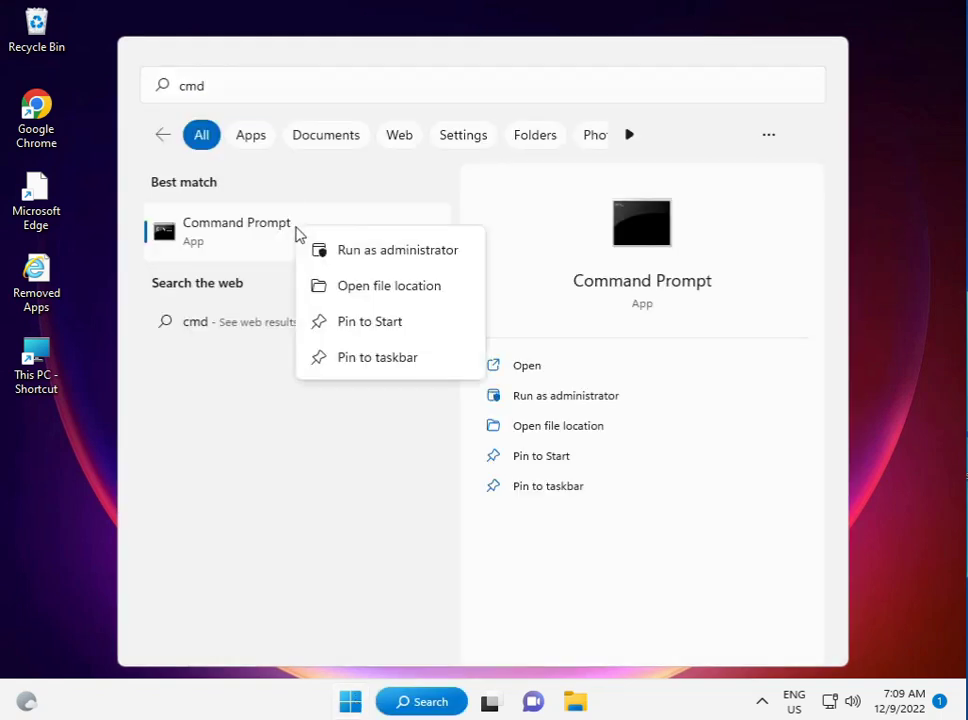
pyautogui.click(318, 249)
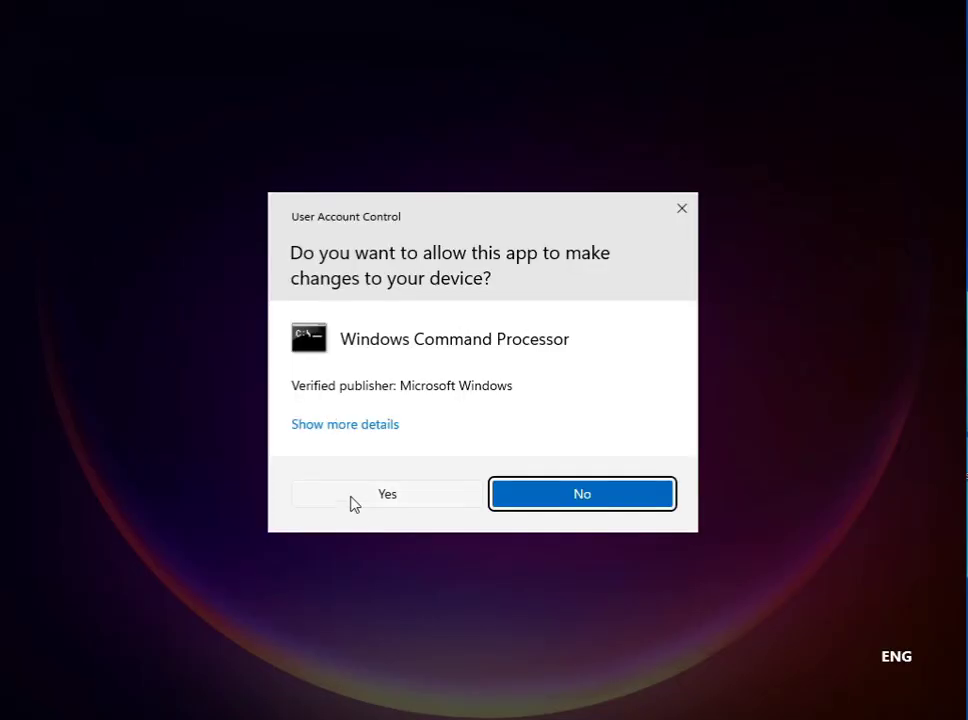
pyautogui.click(354, 503)
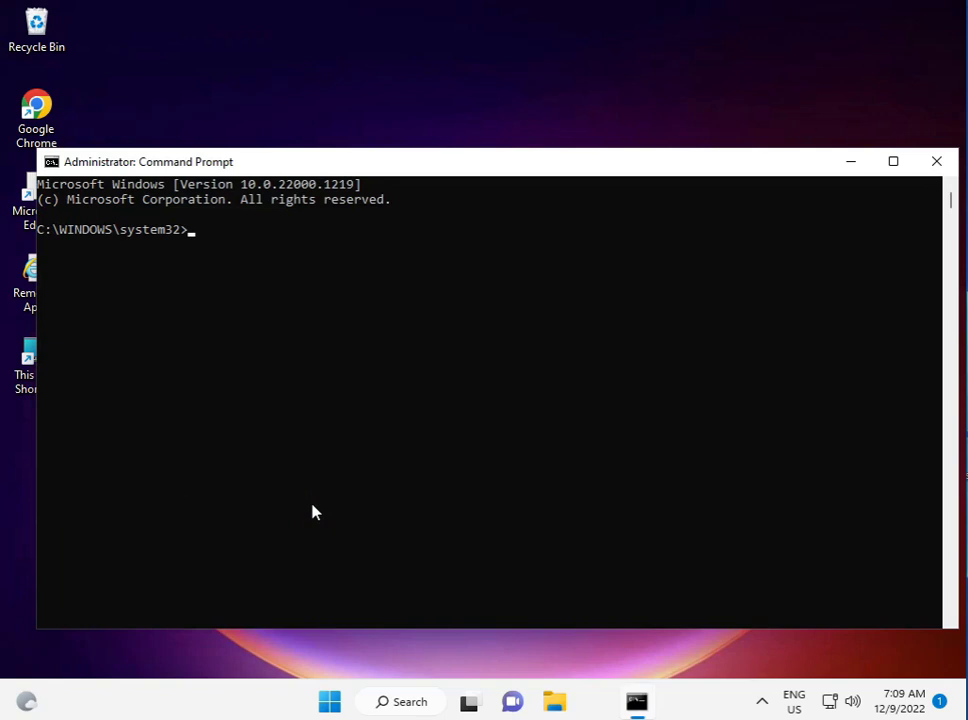
# Move the Command Prompt window up and select the 'sfc /scannow' text in the Notepad notes.
pyautogui.click(493, 161)
pyautogui.moveTo(491, 168); pyautogui.dragTo(500, 30)
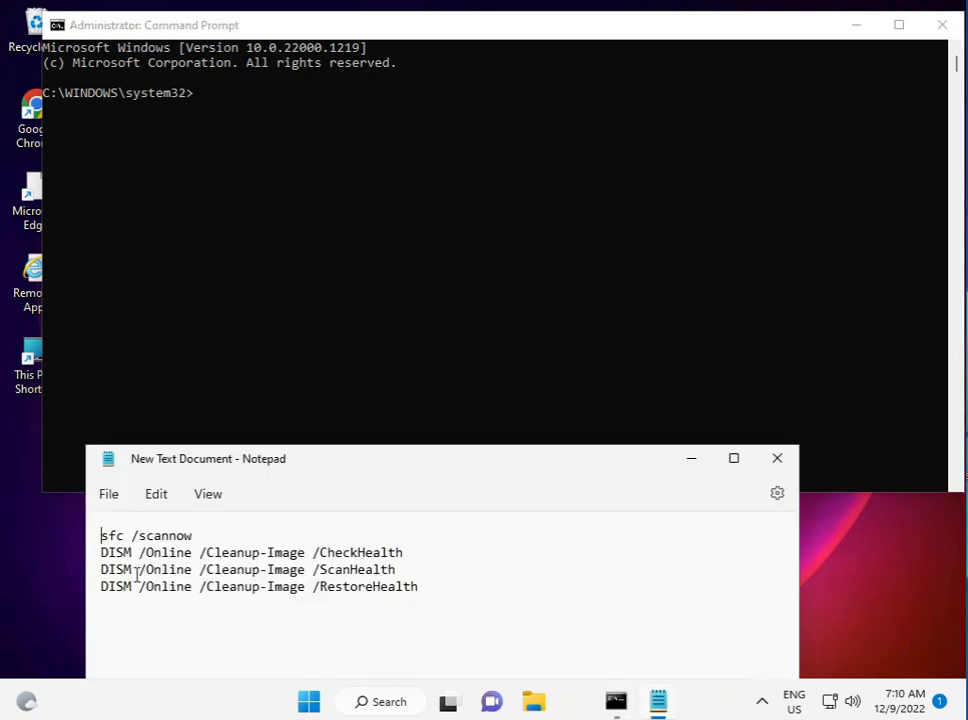
pyautogui.moveTo(96, 552); pyautogui.dragTo(94, 591)
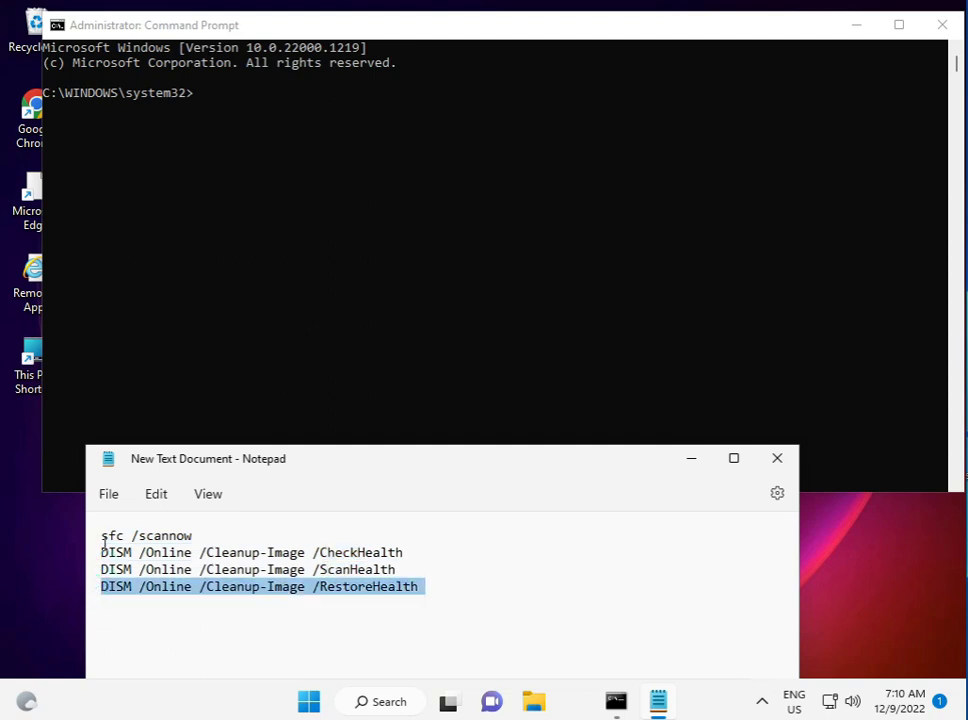
pyautogui.moveTo(103, 537); pyautogui.dragTo(200, 548)
pyautogui.click(192, 535)
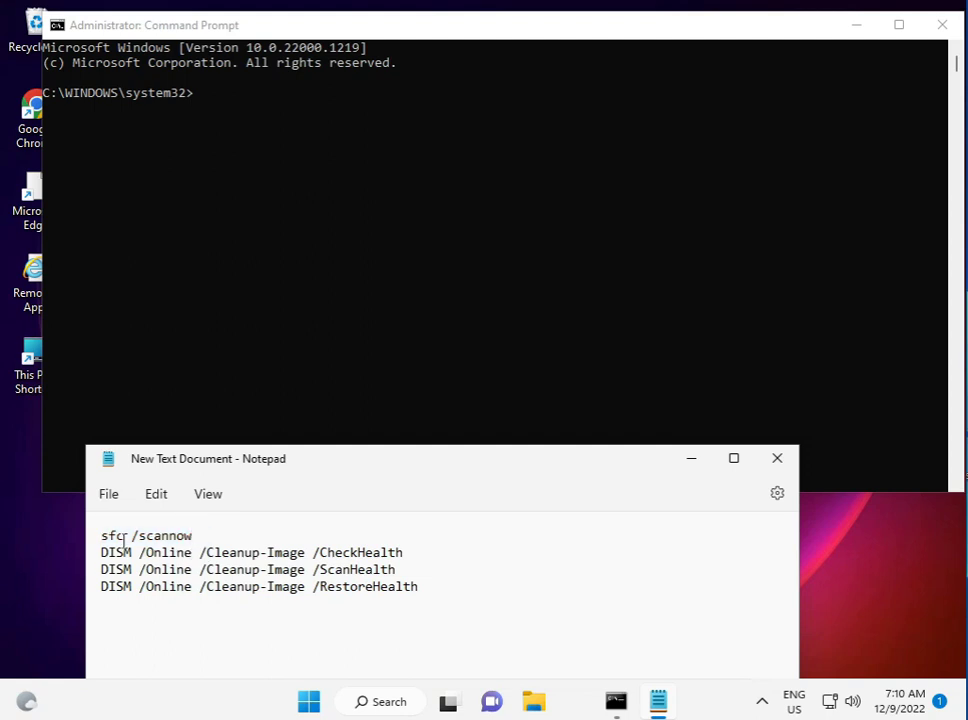
pyautogui.moveTo(102, 536); pyautogui.dragTo(197, 536)
pyautogui.press('cmd+c')
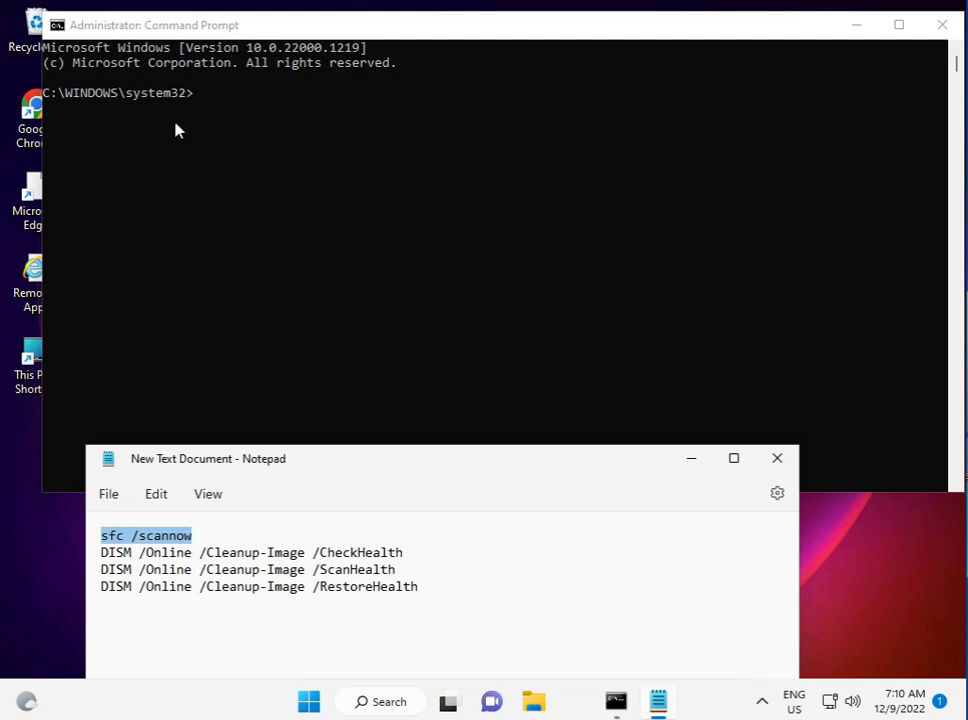
# Paste sfc /scannow at the administrator command prompt.
pyautogui.click(198, 107)
pyautogui.rightClick(198, 101)
pyautogui.click(198, 97)
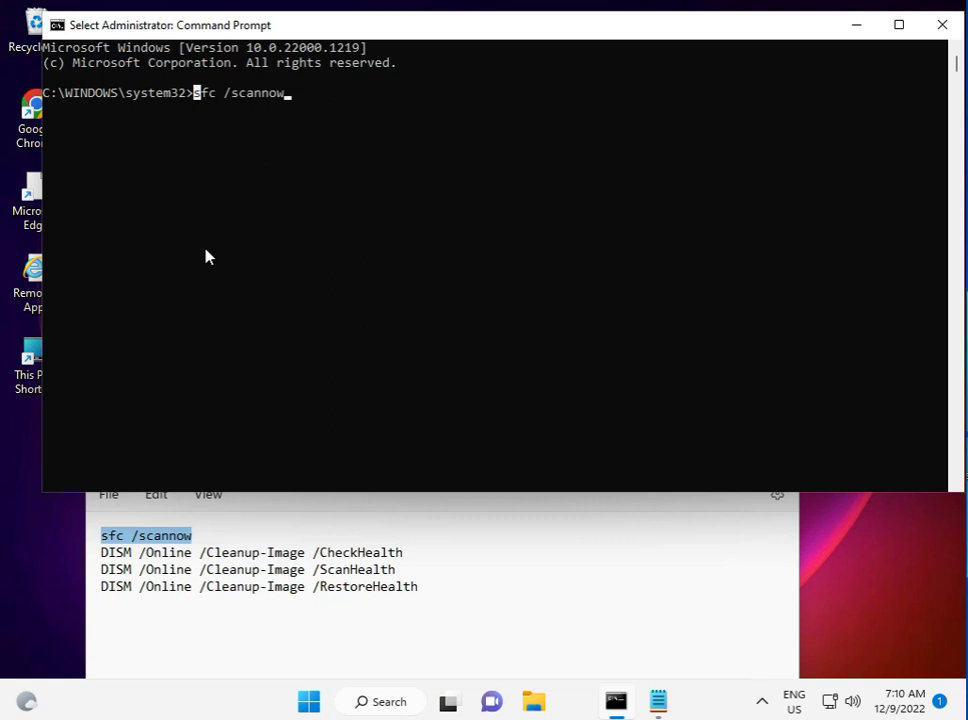
# Run sfc /scannow, look over the DISM CheckHealth and ScanHealth lines, then clear to the desktop.
pyautogui.press('Escape')
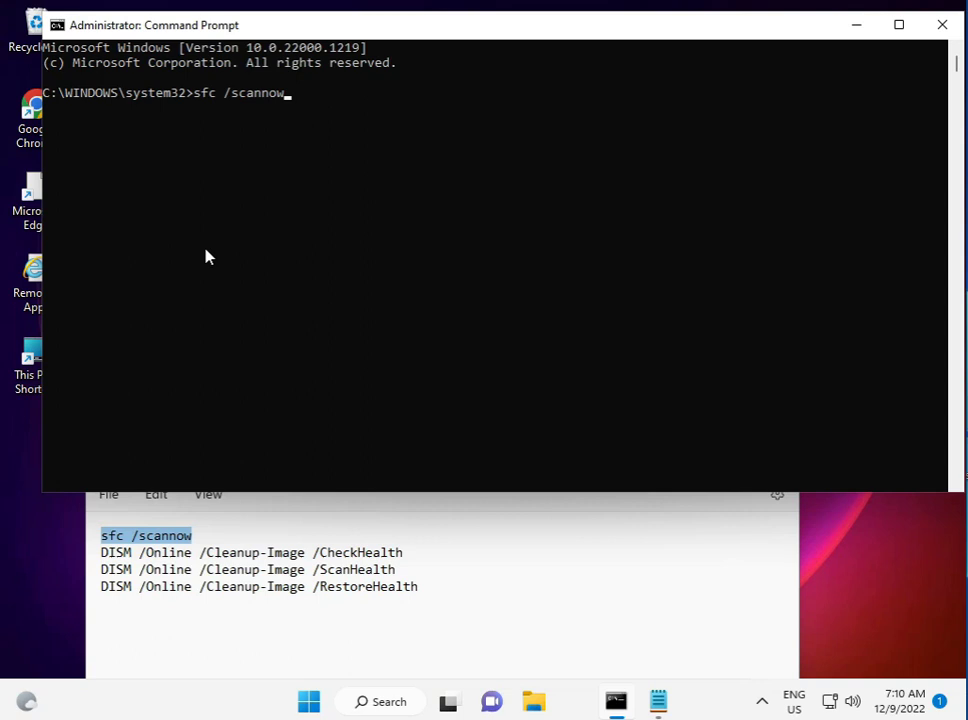
pyautogui.press('Return')
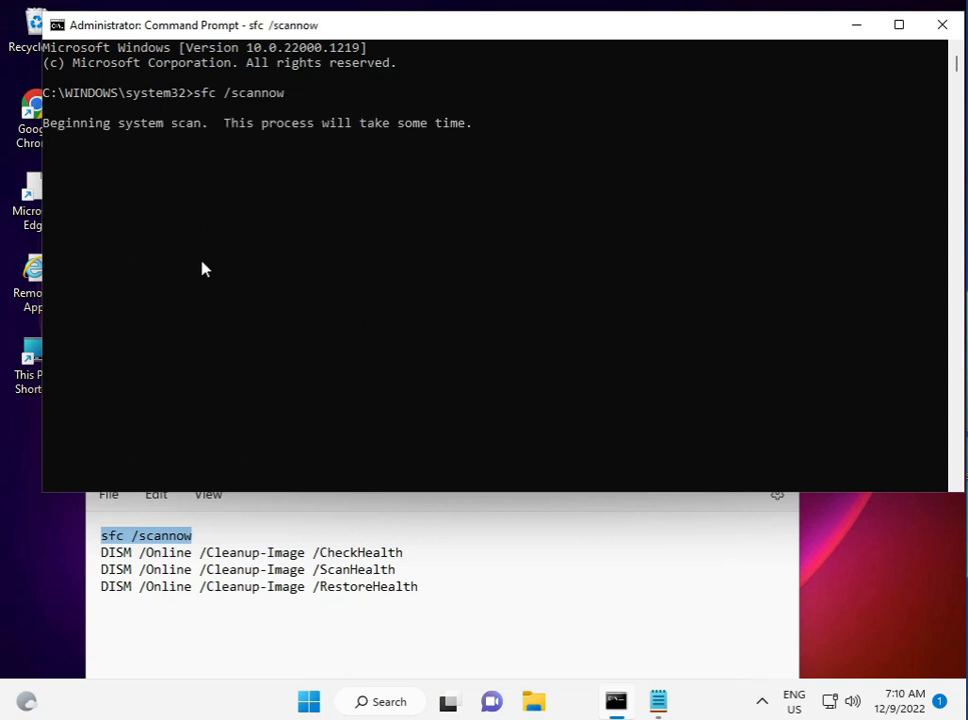
pyautogui.tripleClick(97, 557)
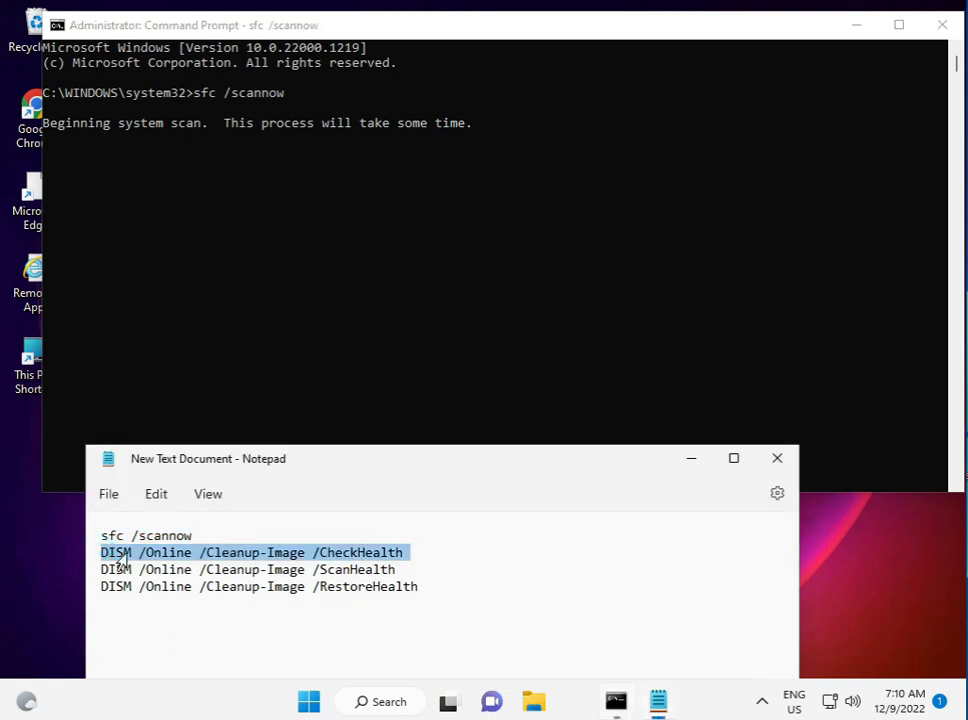
pyautogui.tripleClick(96, 570)
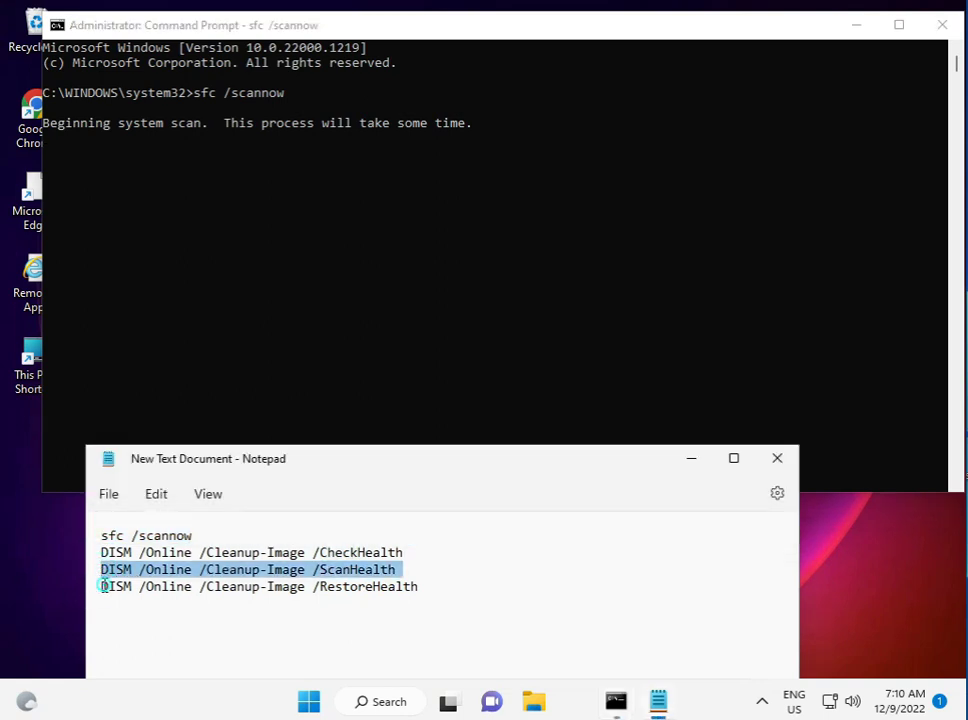
pyautogui.click(103, 586)
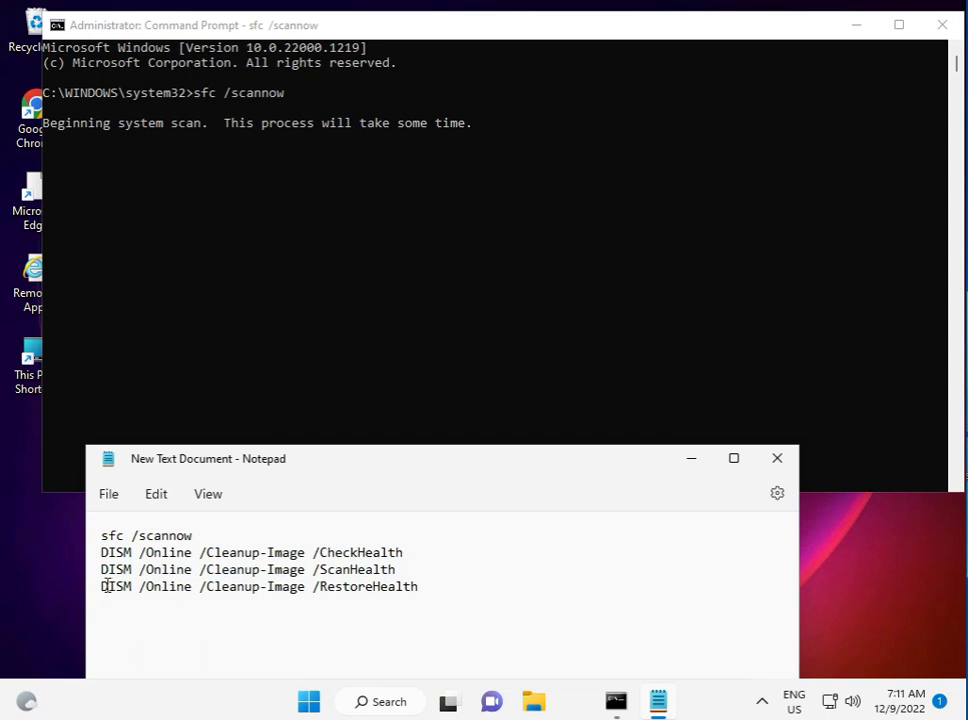
pyautogui.moveTo(674, 708)
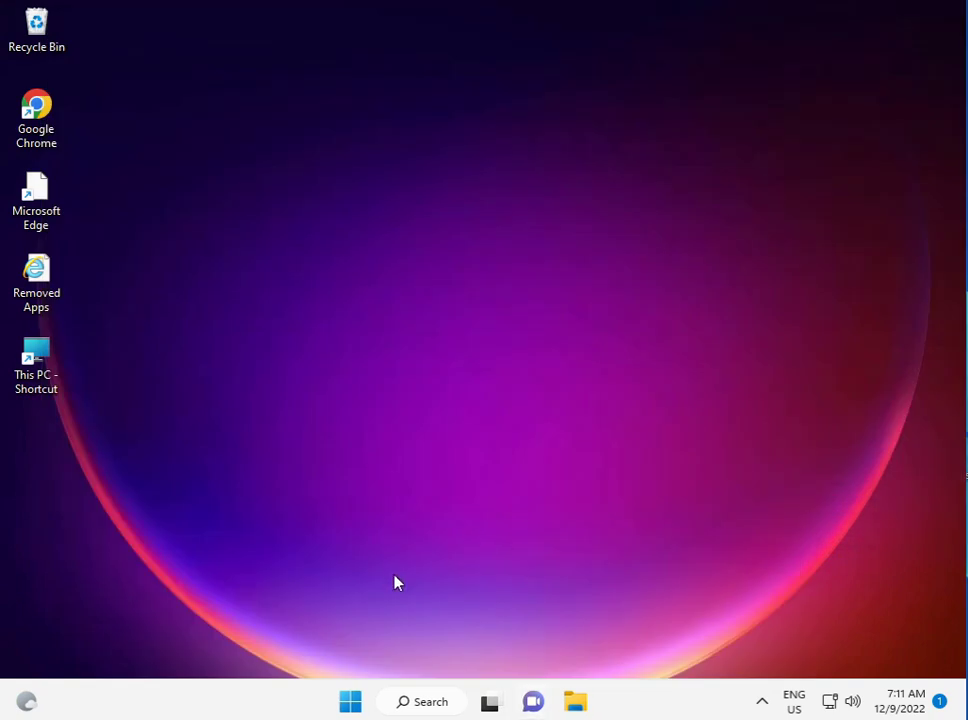
# Search the Start menu for 'servi' and run Services as administrator.
pyautogui.click(352, 701)
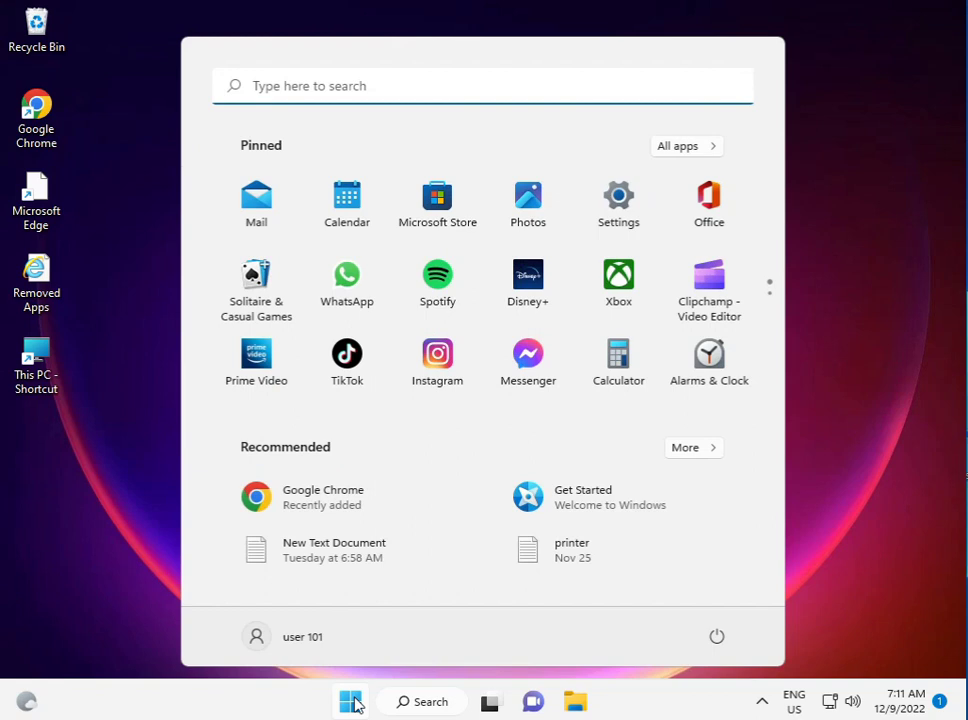
pyautogui.write('servi')
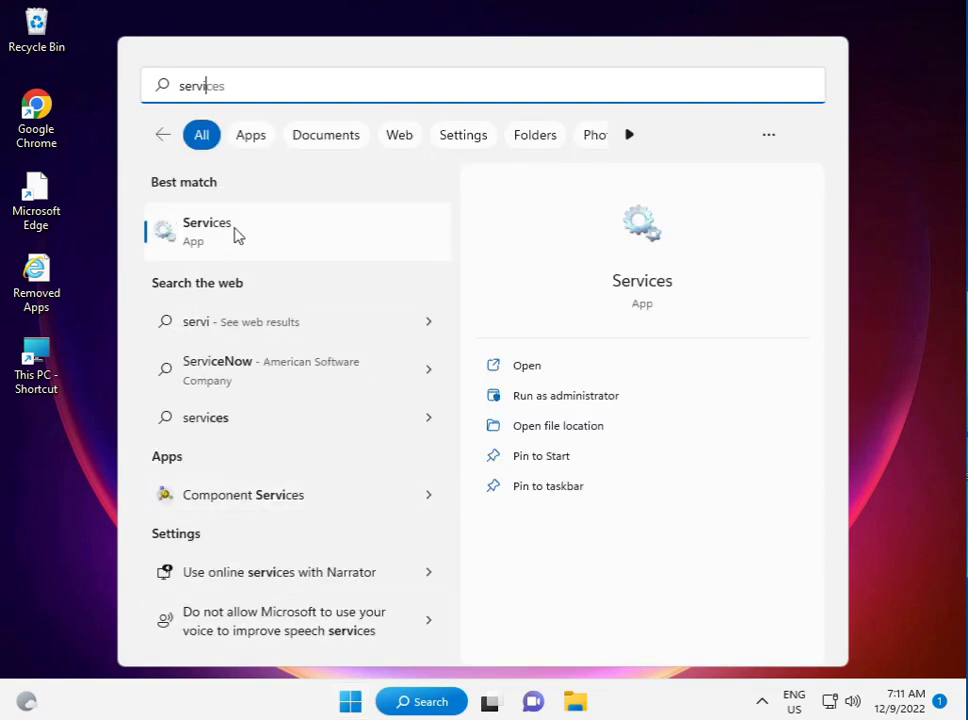
pyautogui.click(237, 234)
pyautogui.rightClick(237, 234)
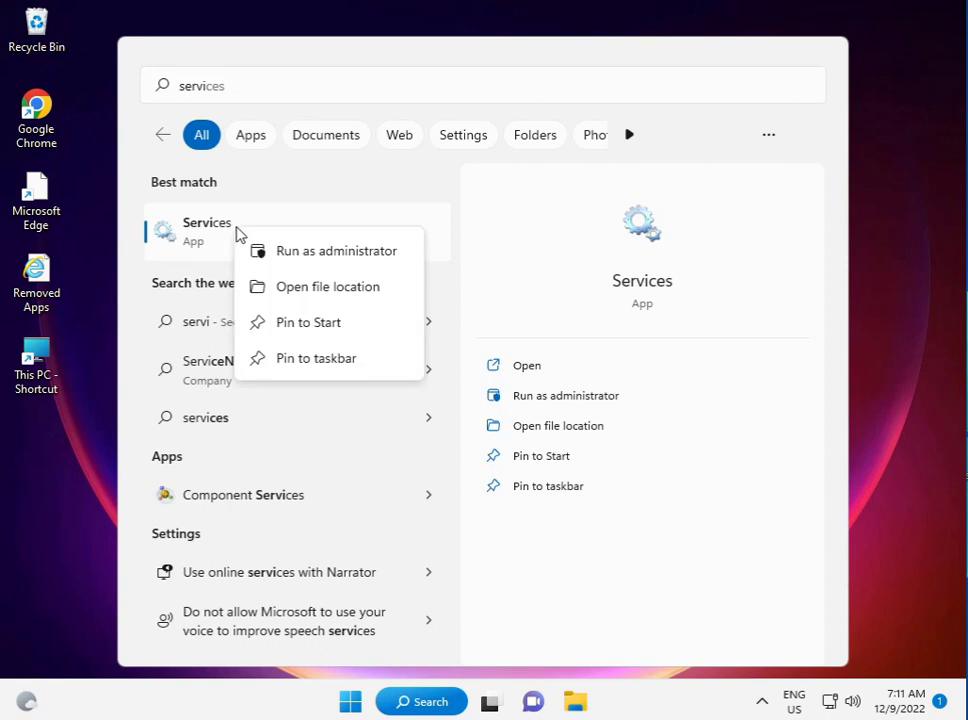
pyautogui.click(309, 259)
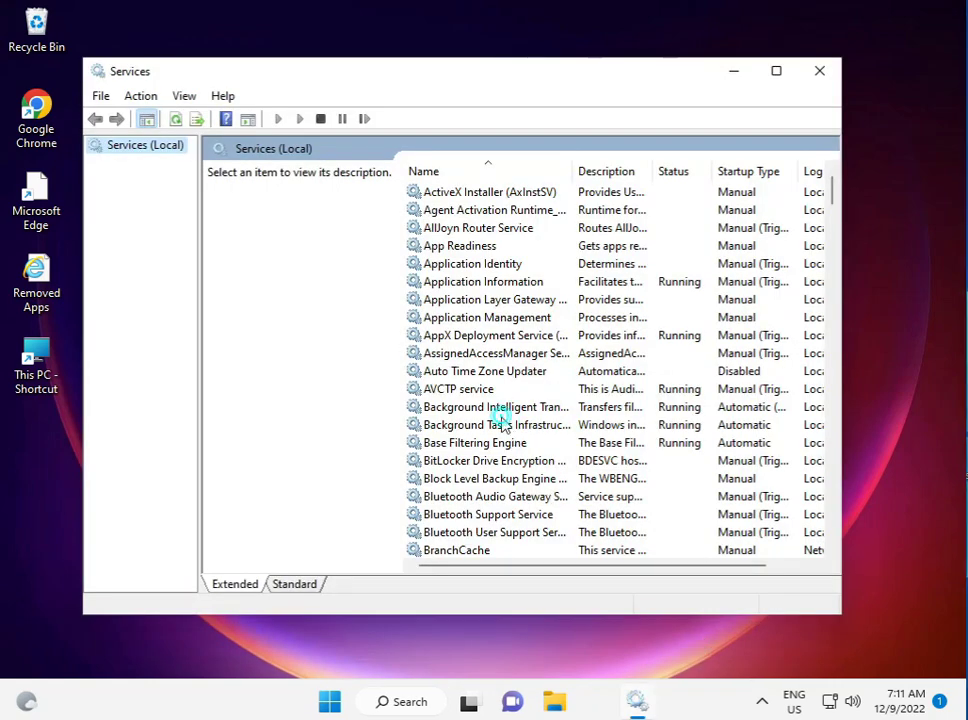
# Locate and select the Windows Update service in the Services list.
pyautogui.click(503, 423)
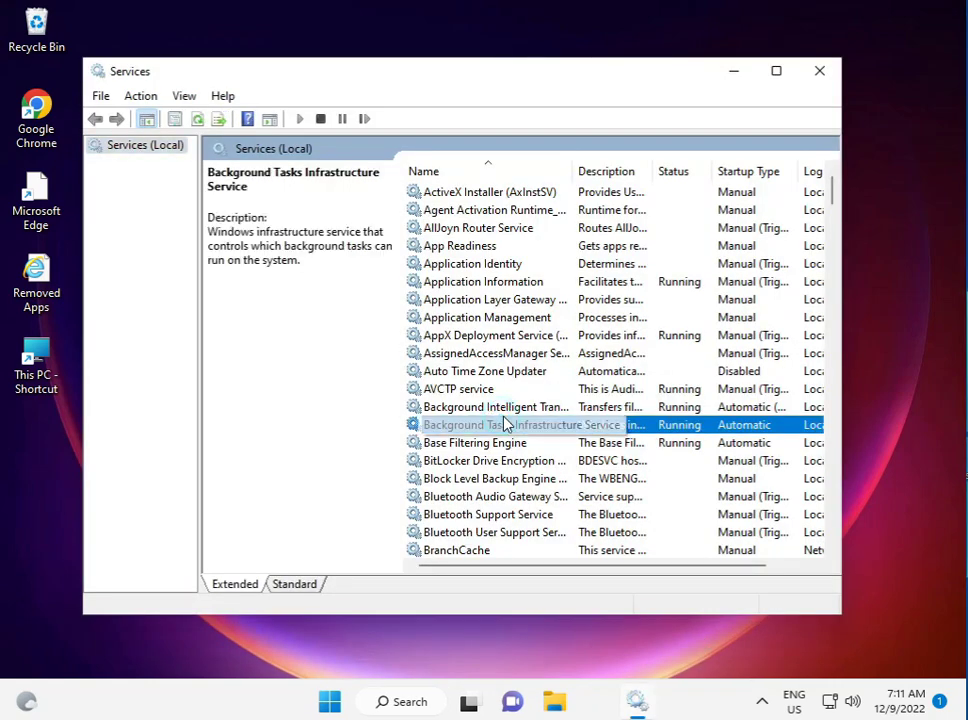
pyautogui.press('w')
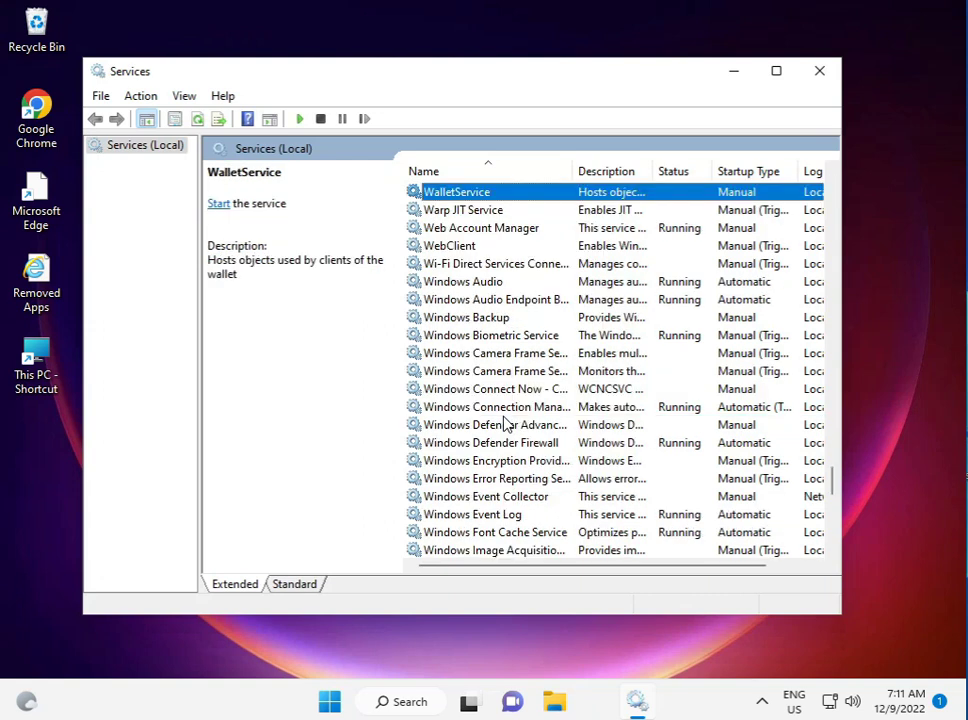
pyautogui.scroll(-3, 505, 424)
pyautogui.press('w')
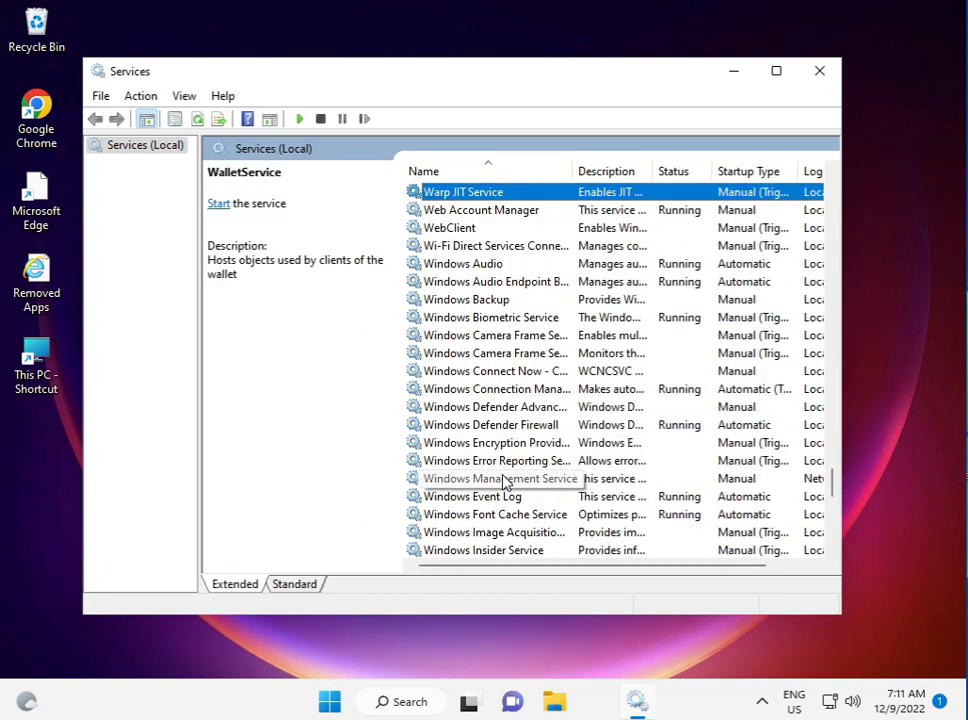
pyautogui.scroll(-4, 505, 483)
pyautogui.scroll(-7, 505, 483)
pyautogui.scroll(4, 505, 483)
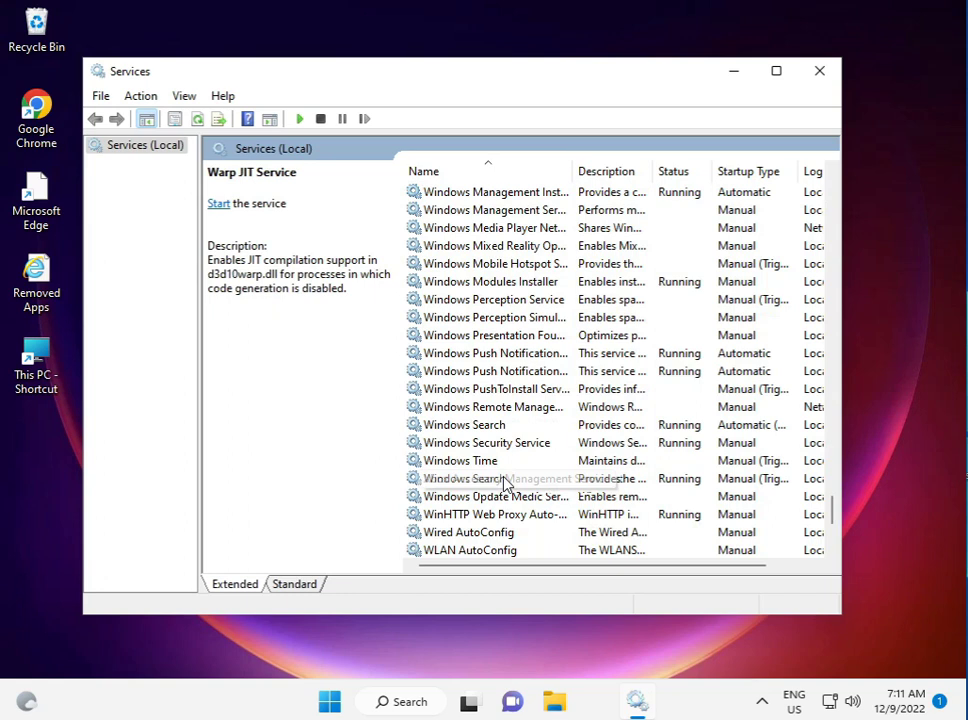
pyautogui.click(494, 535)
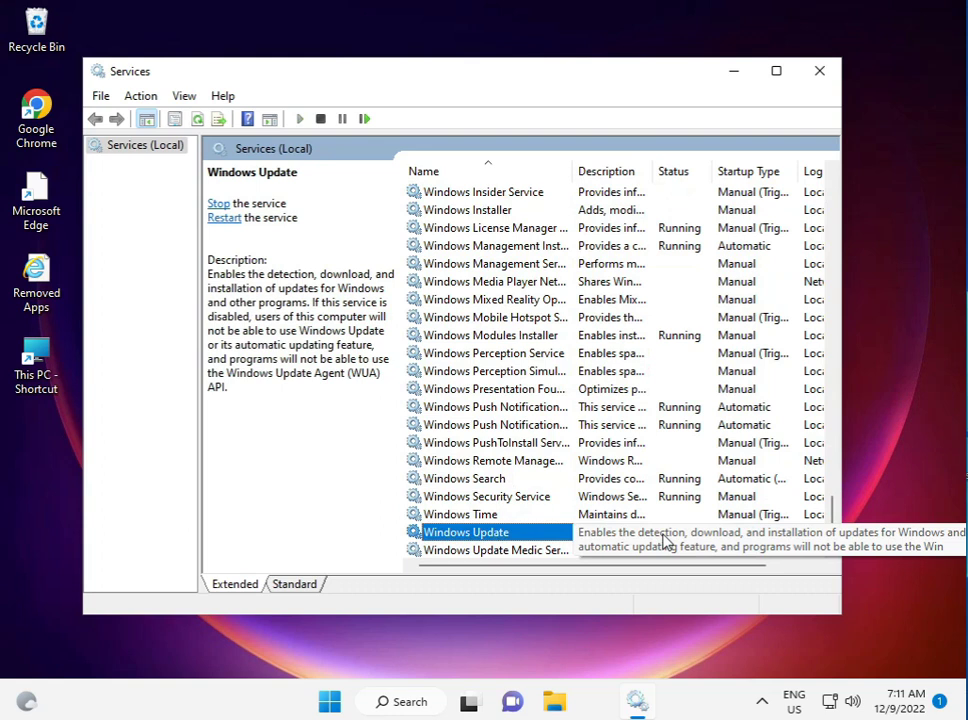
# Set Windows Update's startup type to Automatic, apply it, and restart the service.
pyautogui.doubleClick(526, 535)
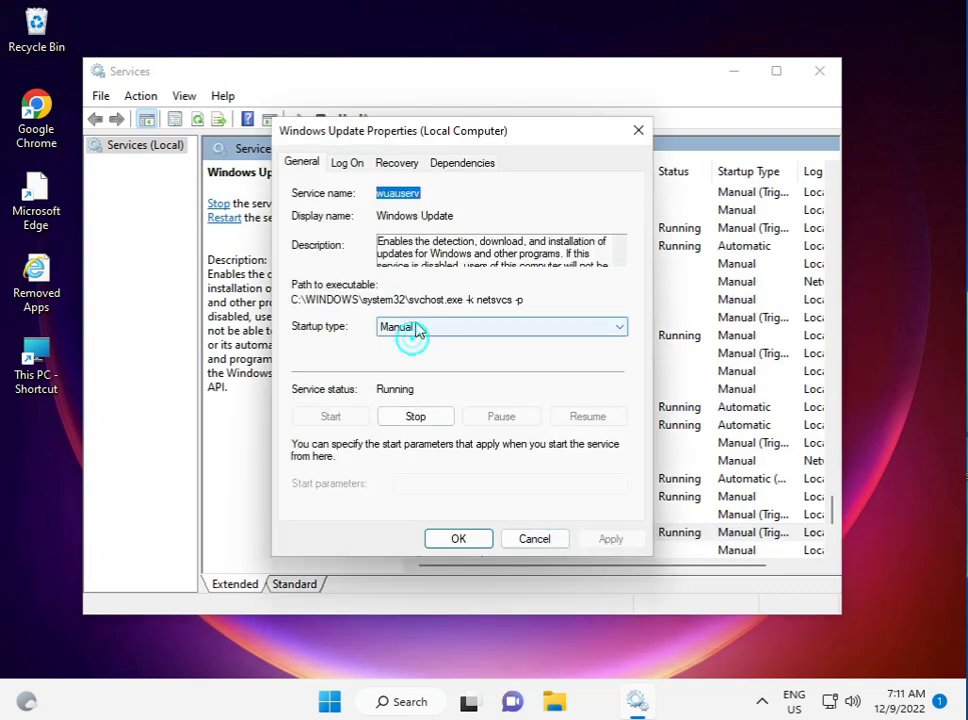
pyautogui.click(414, 328)
pyautogui.click(401, 356)
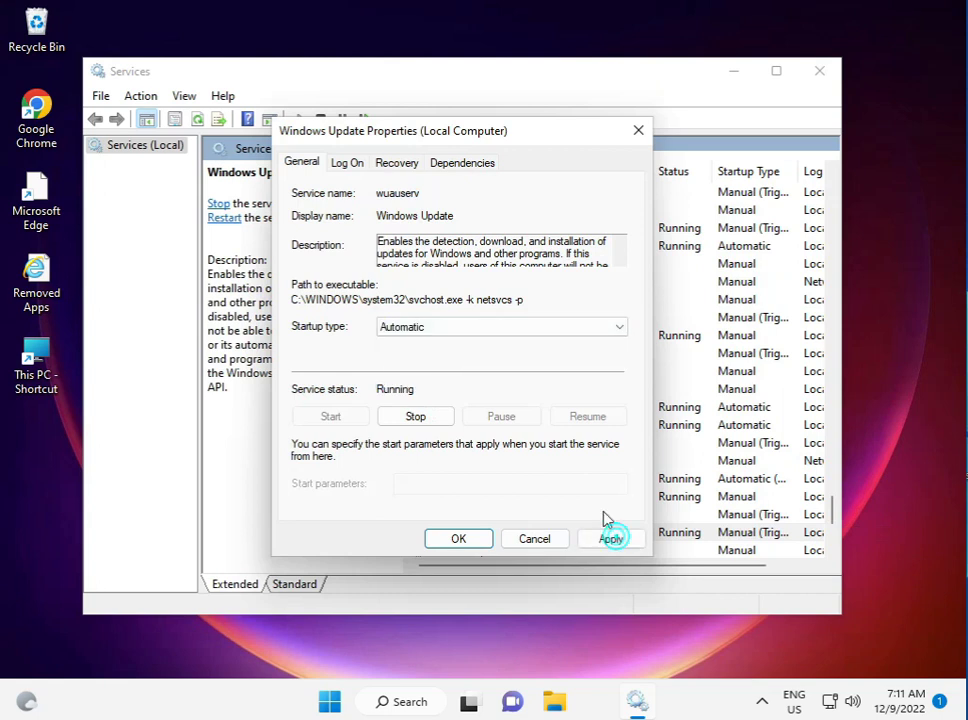
pyautogui.click(612, 539)
pyautogui.click(456, 538)
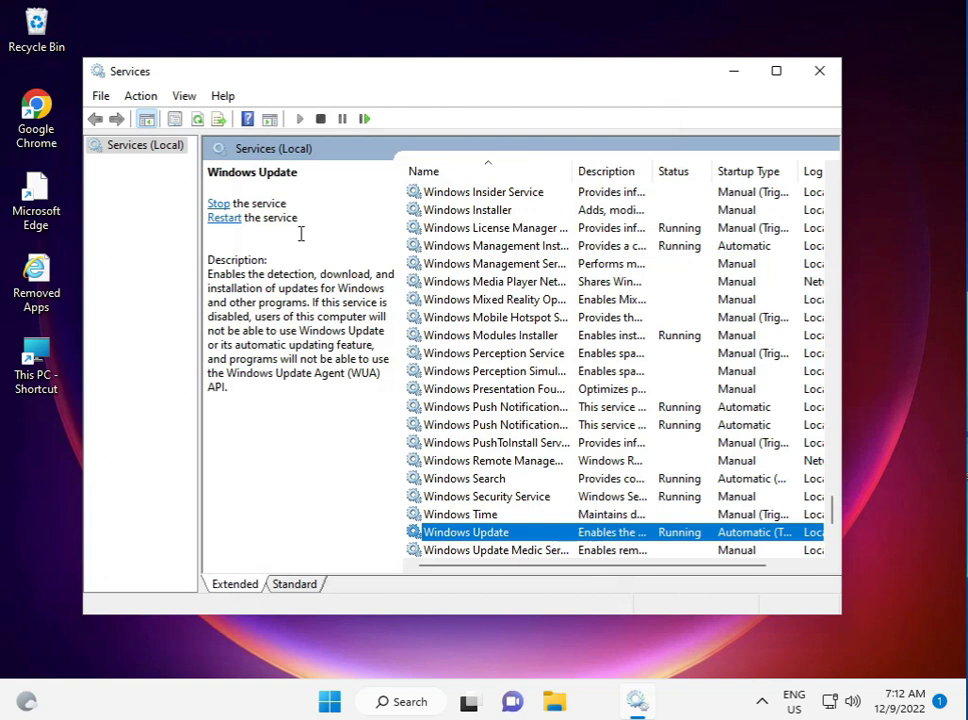
pyautogui.click(216, 221)
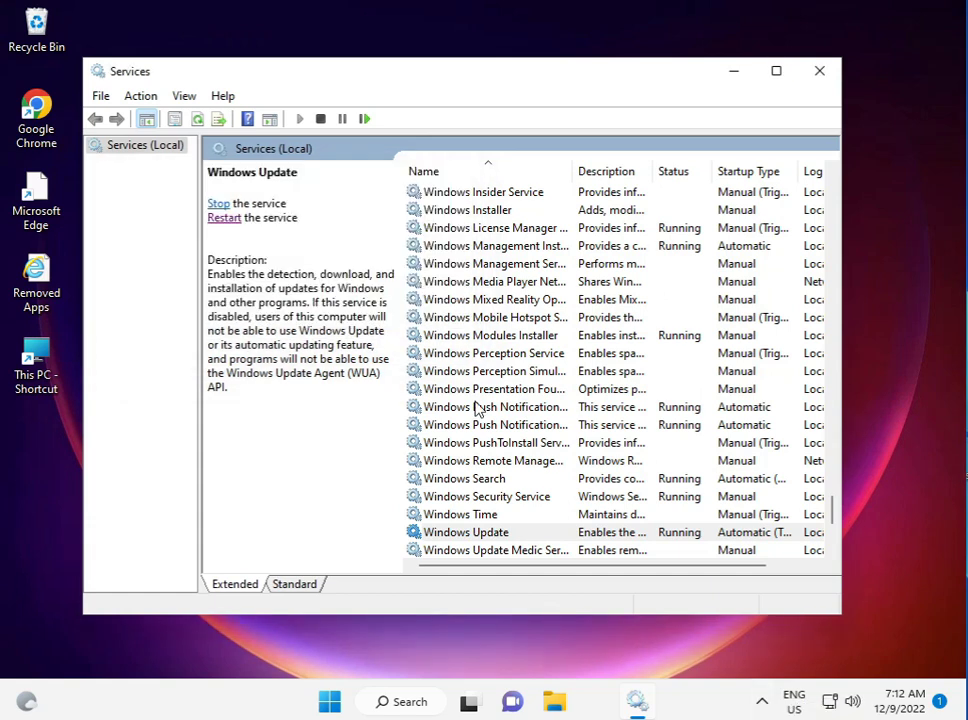
# Close Services, bring up the Windows Security tray quick menu, then dismiss it.
pyautogui.click(820, 72)
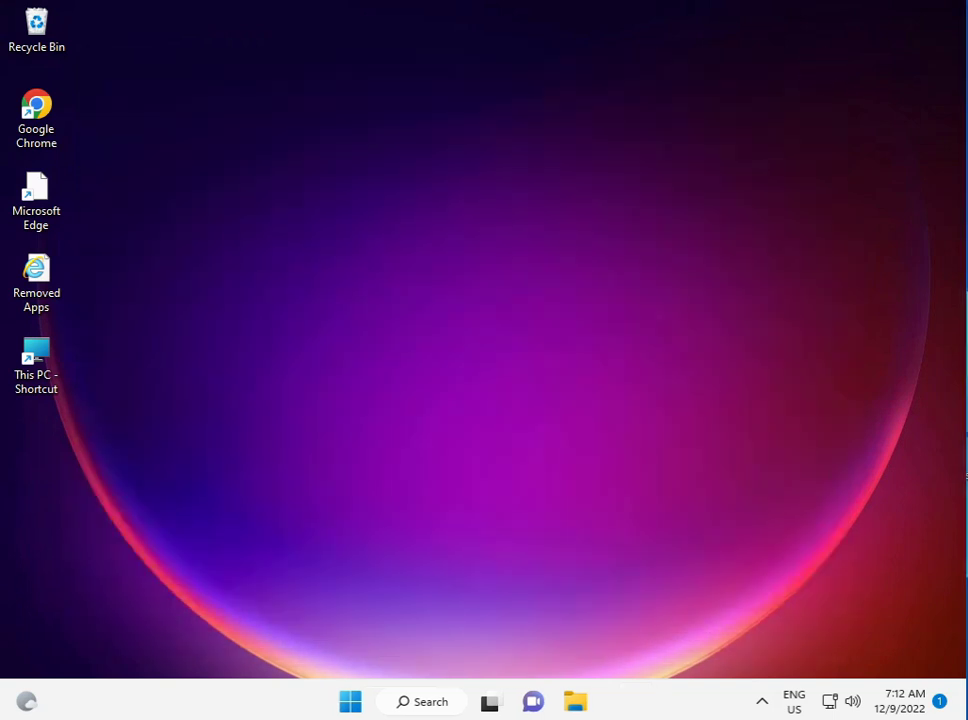
pyautogui.click(761, 702)
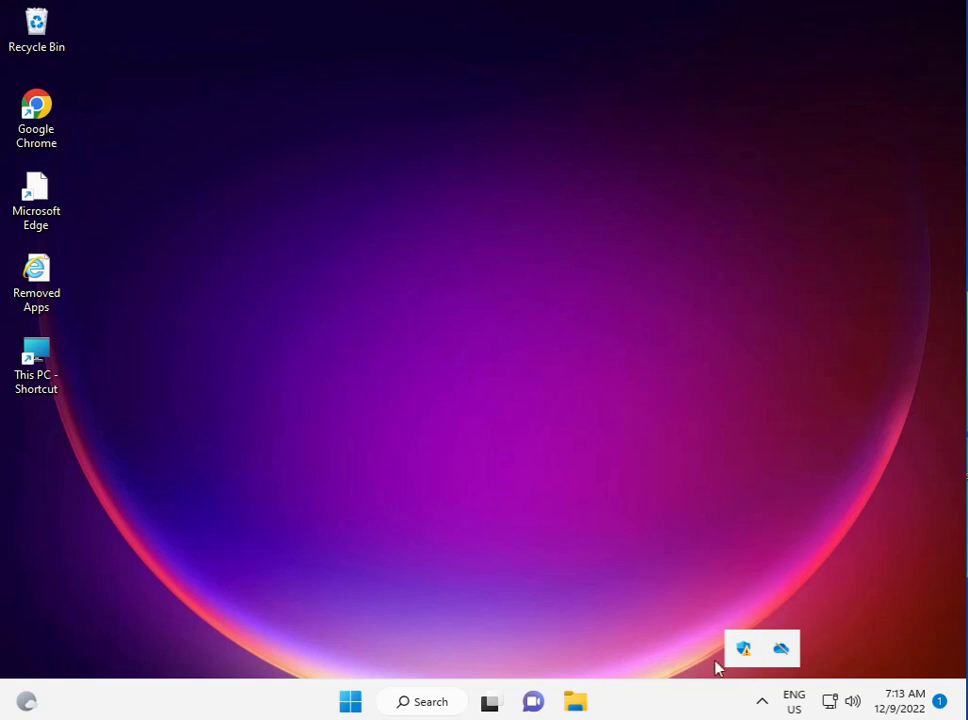
pyautogui.rightClick(743, 648)
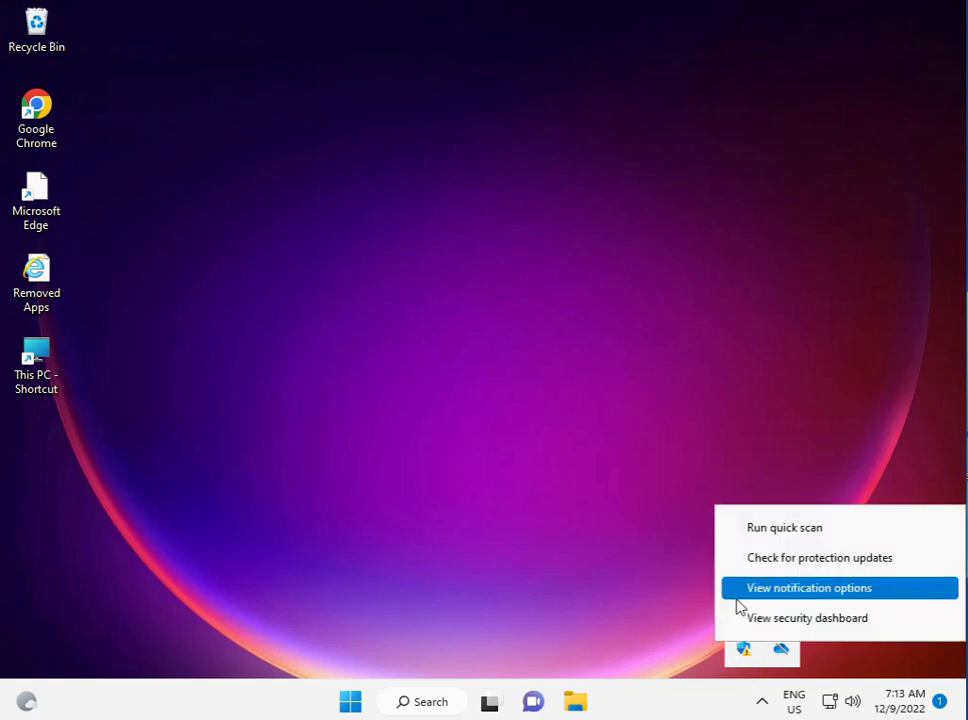
pyautogui.click(636, 587)
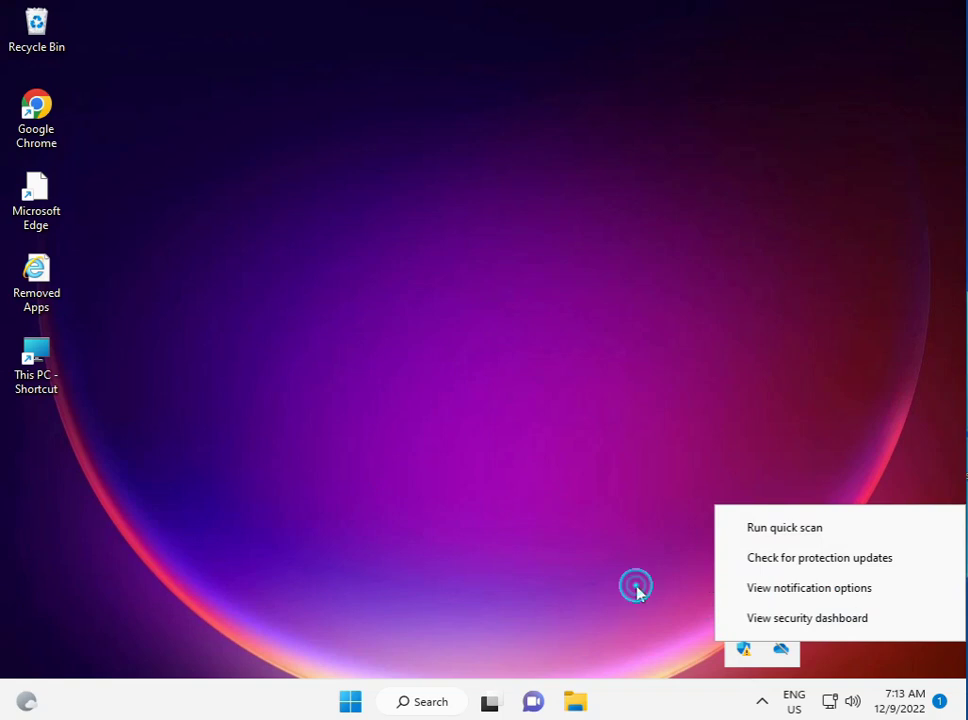
pyautogui.click(636, 589)
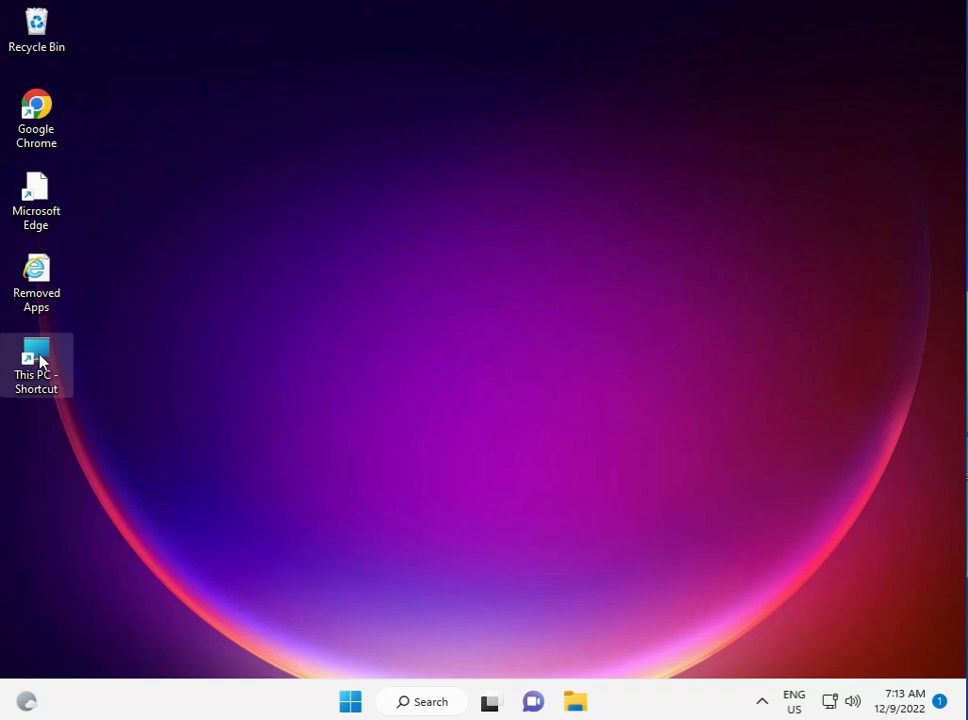
# Open Control Panel in Category view and go to System and Security > Windows Defender Firewall.
pyautogui.click(358, 704)
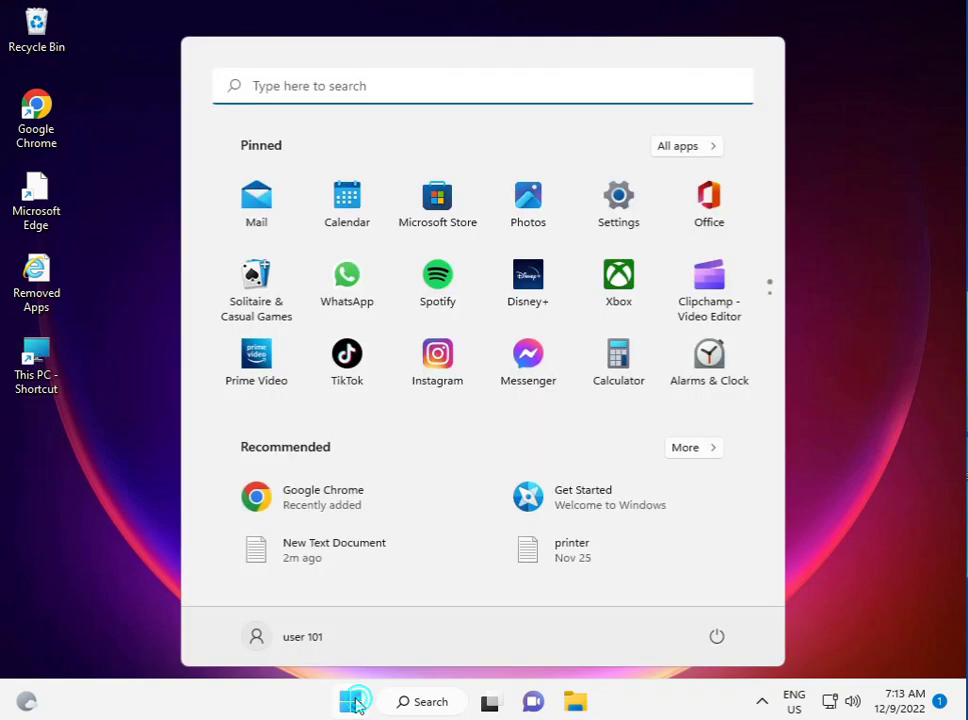
pyautogui.write('con')
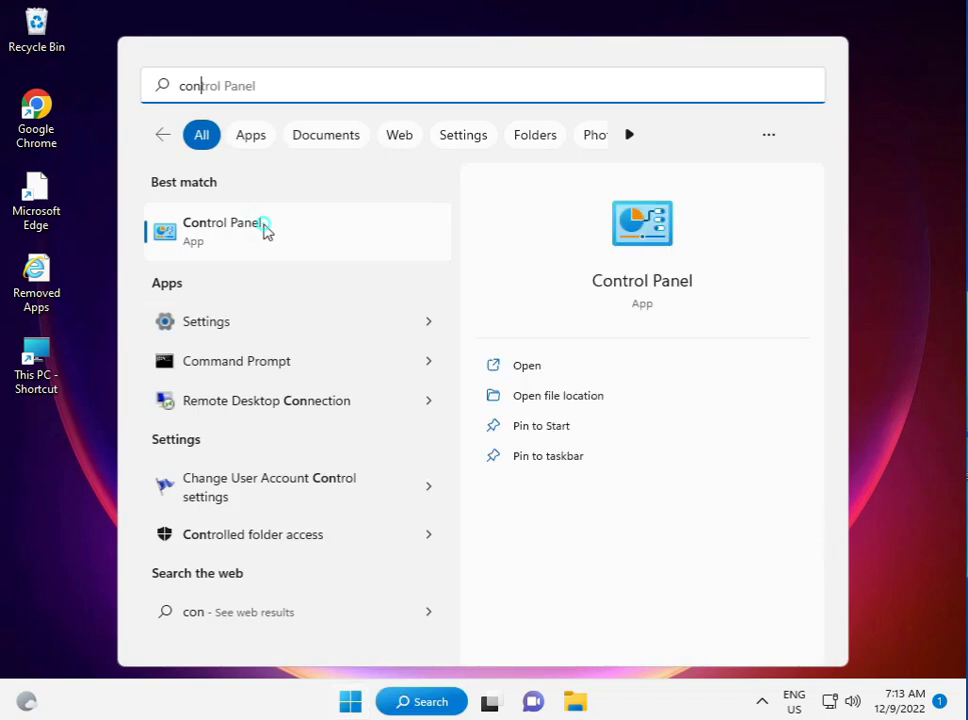
pyautogui.click(265, 225)
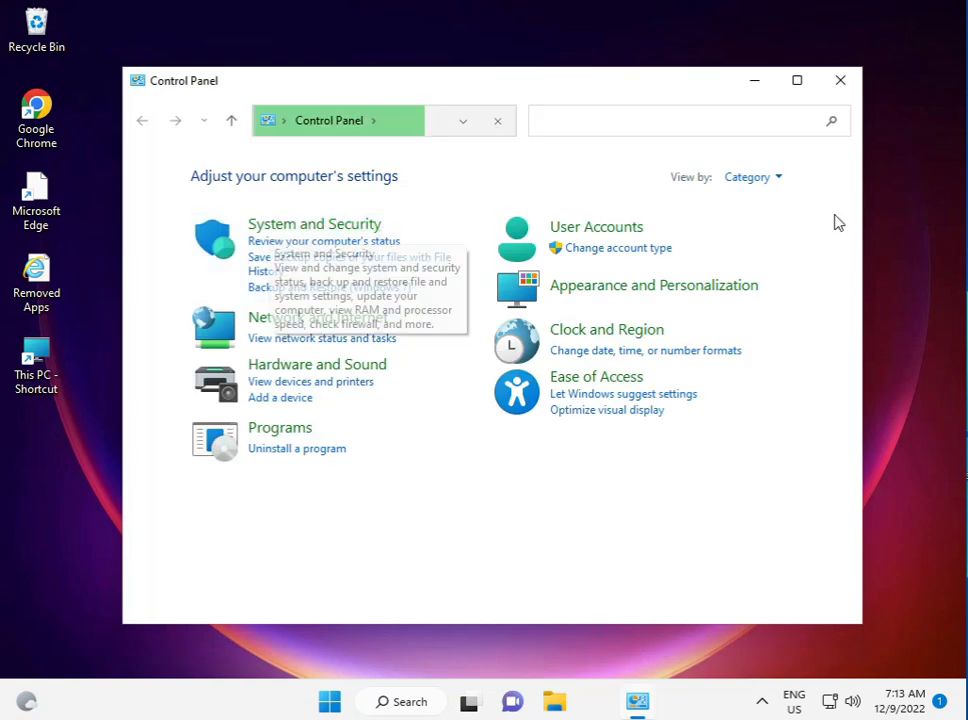
pyautogui.click(772, 178)
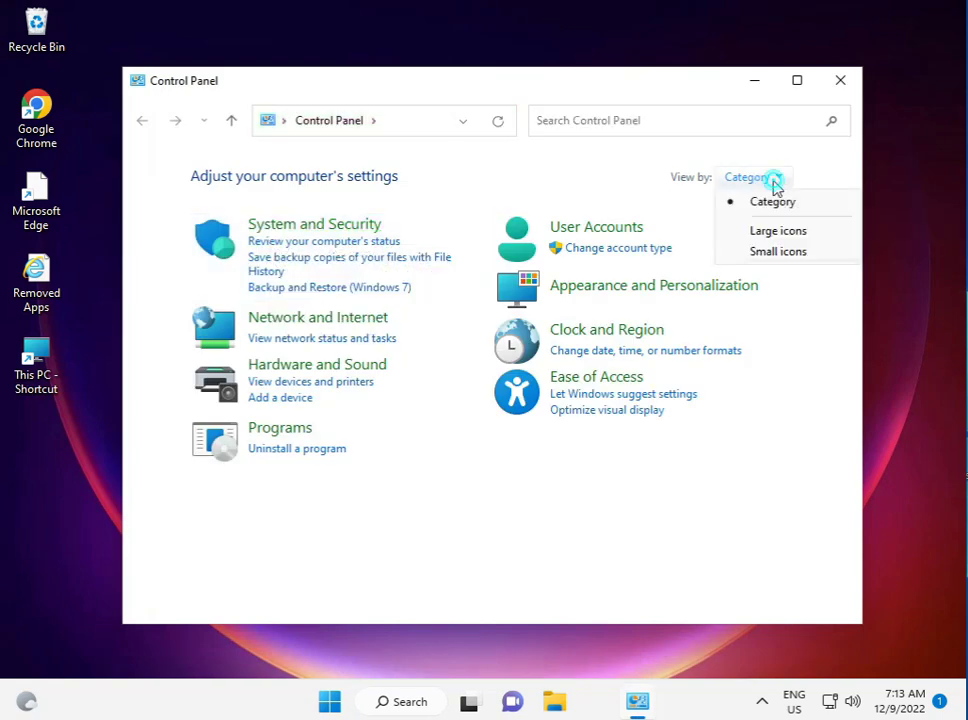
pyautogui.click(780, 206)
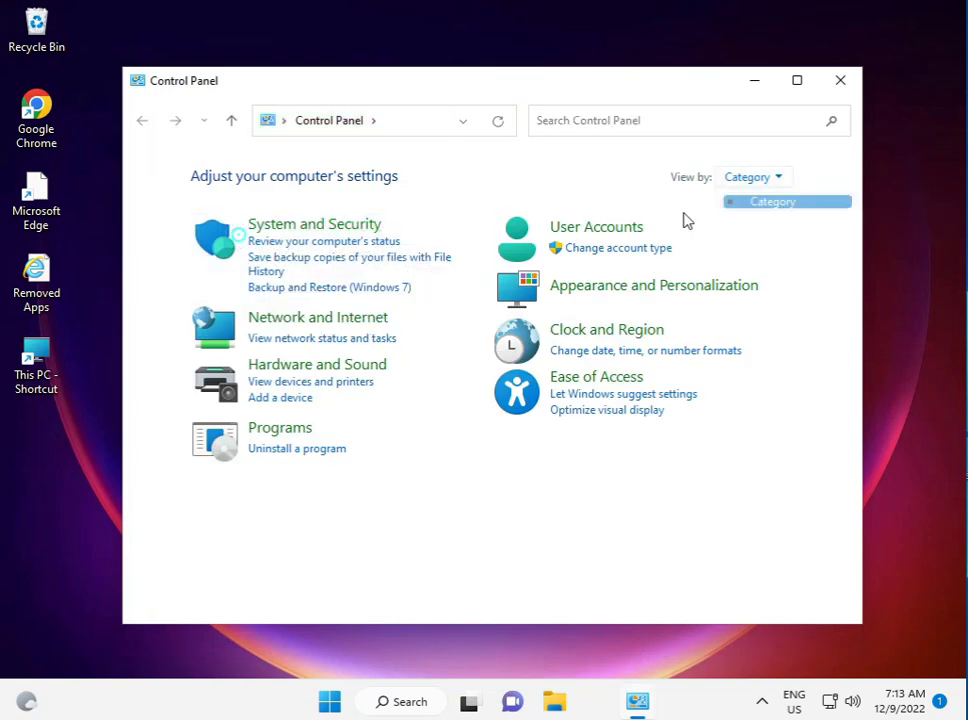
pyautogui.click(294, 224)
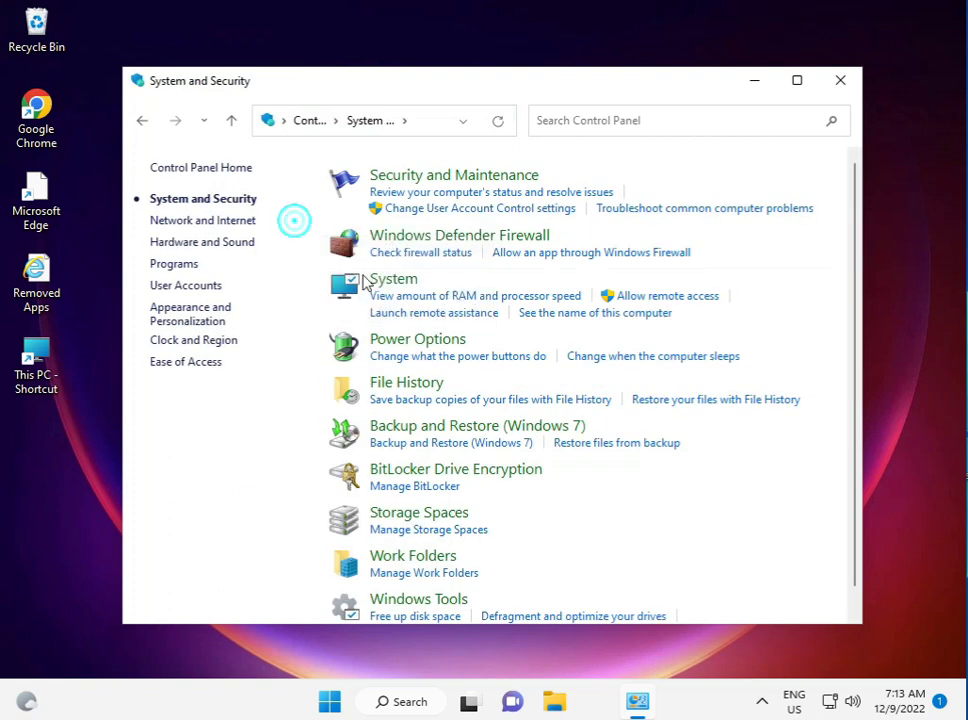
pyautogui.click(413, 237)
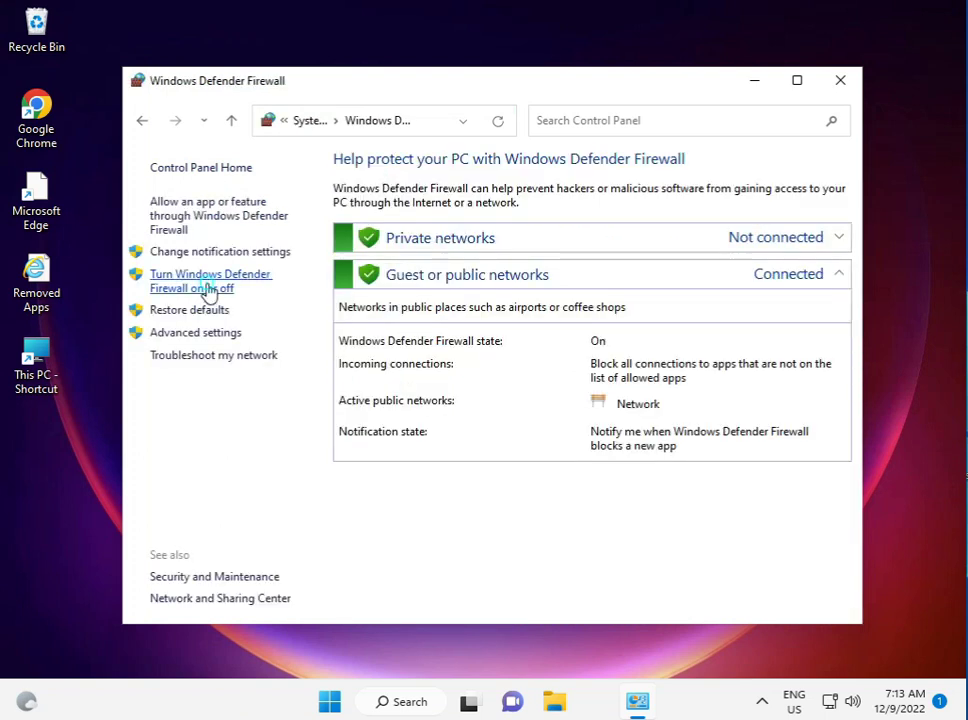
# Turn off the firewall for private and public networks, close the window, and dismiss the alert.
pyautogui.click(208, 288)
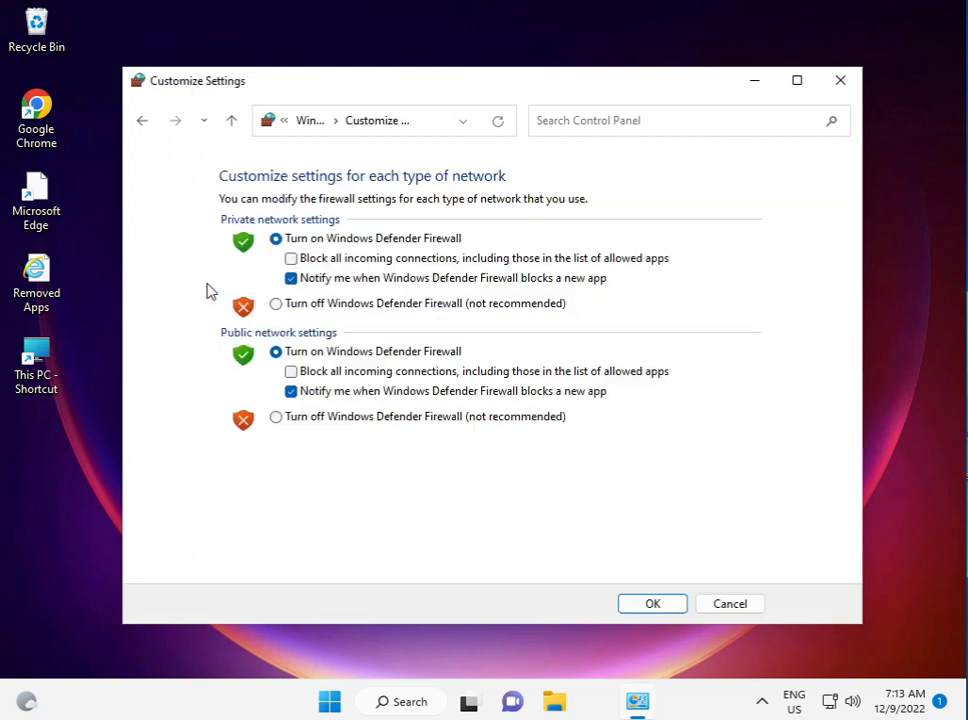
pyautogui.click(276, 304)
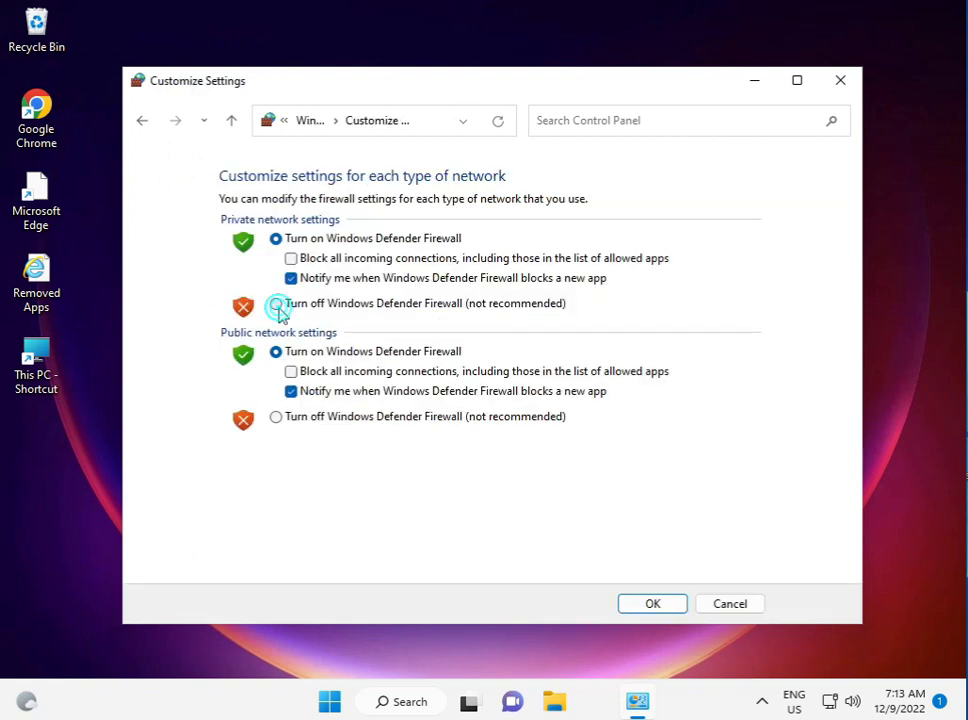
pyautogui.click(276, 417)
pyautogui.click(634, 602)
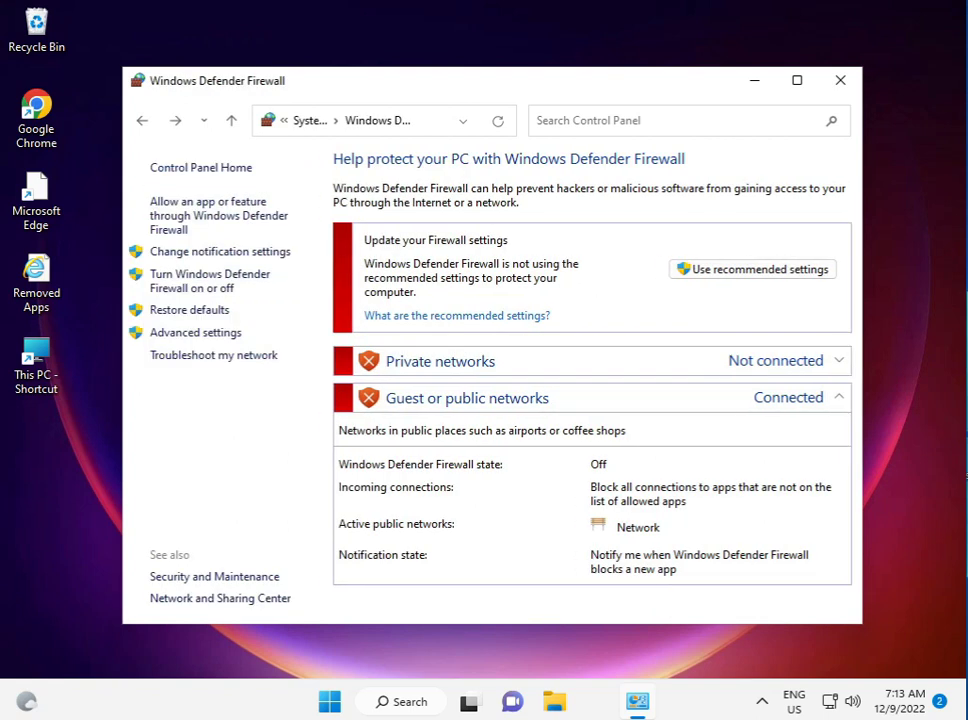
pyautogui.click(840, 96)
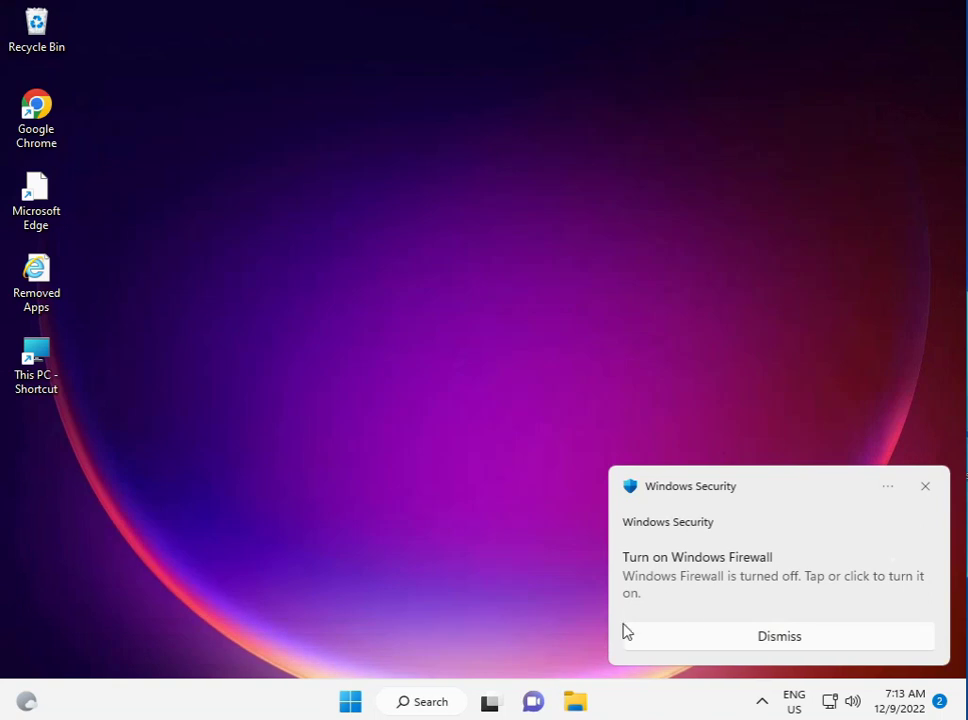
pyautogui.click(922, 491)
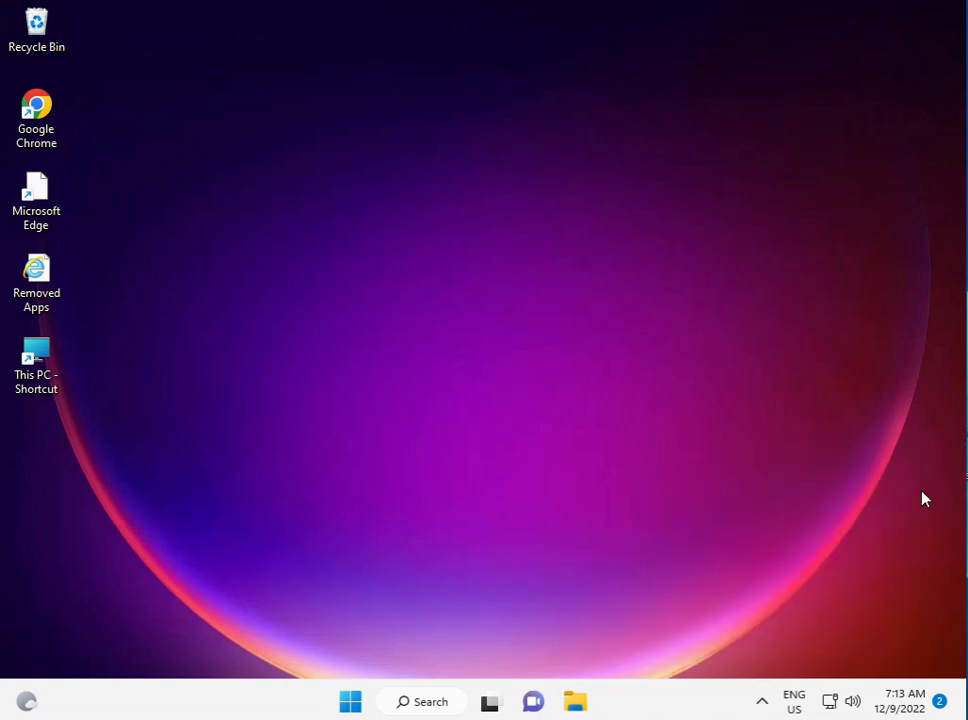
# Launch Chrome and search 'microsoft catalog' to reach the Microsoft Update Catalog.
pyautogui.doubleClick(59, 118)
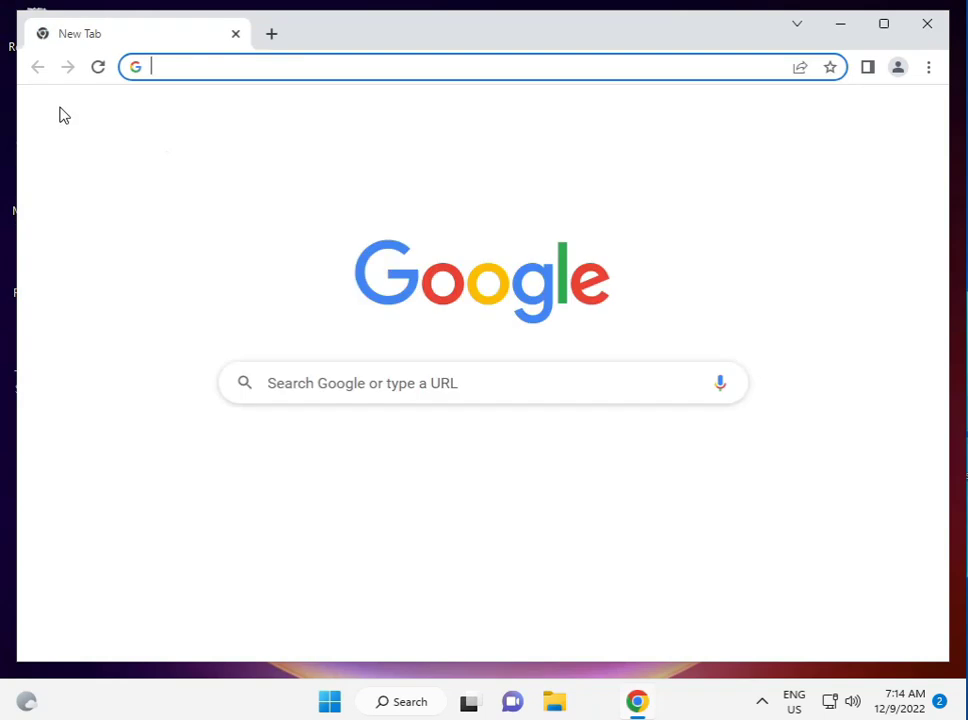
pyautogui.click(335, 76)
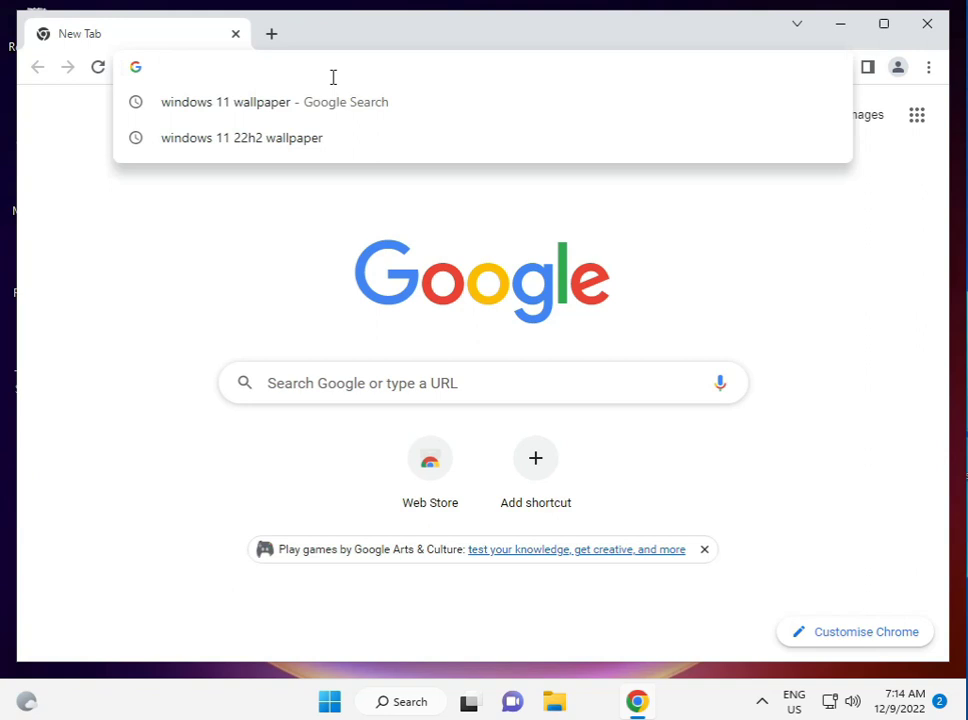
pyautogui.write('micros')
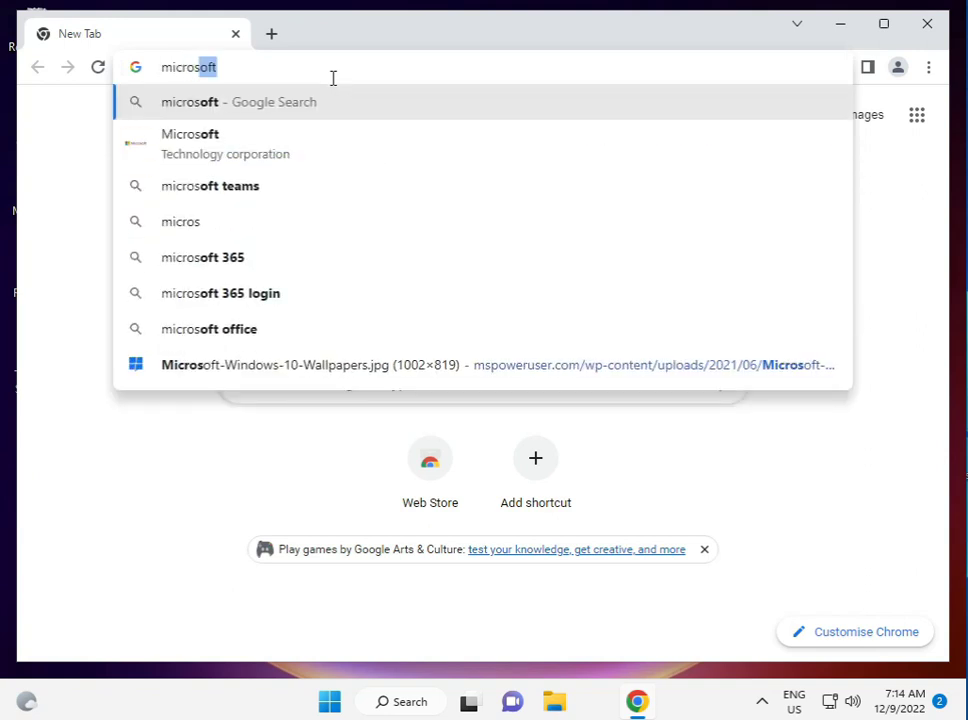
pyautogui.write('oft ')
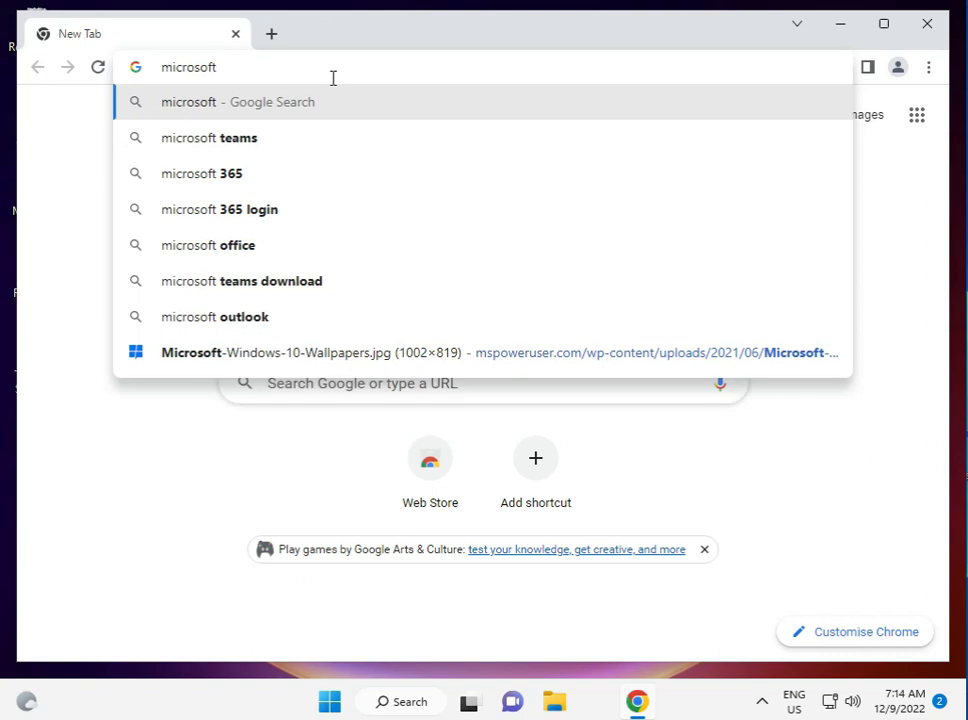
pyautogui.write('catalo')
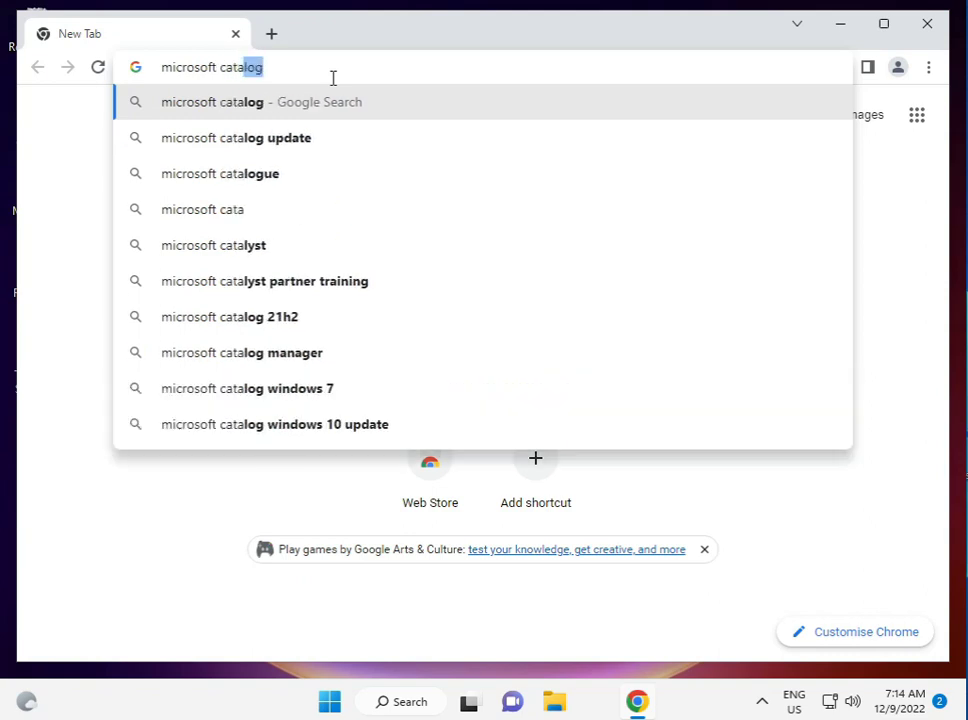
pyautogui.write('g')
pyautogui.press('Return')
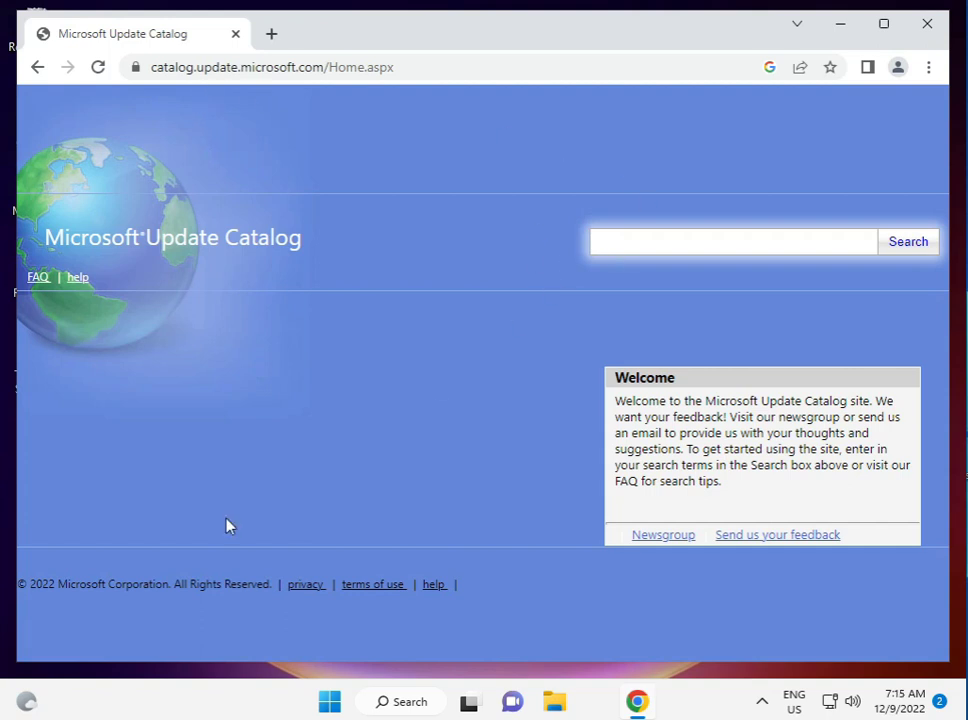
# In Settings > Windows Update, start downloading the 2022-11 Cumulative Update KB5019157.
pyautogui.click(323, 694)
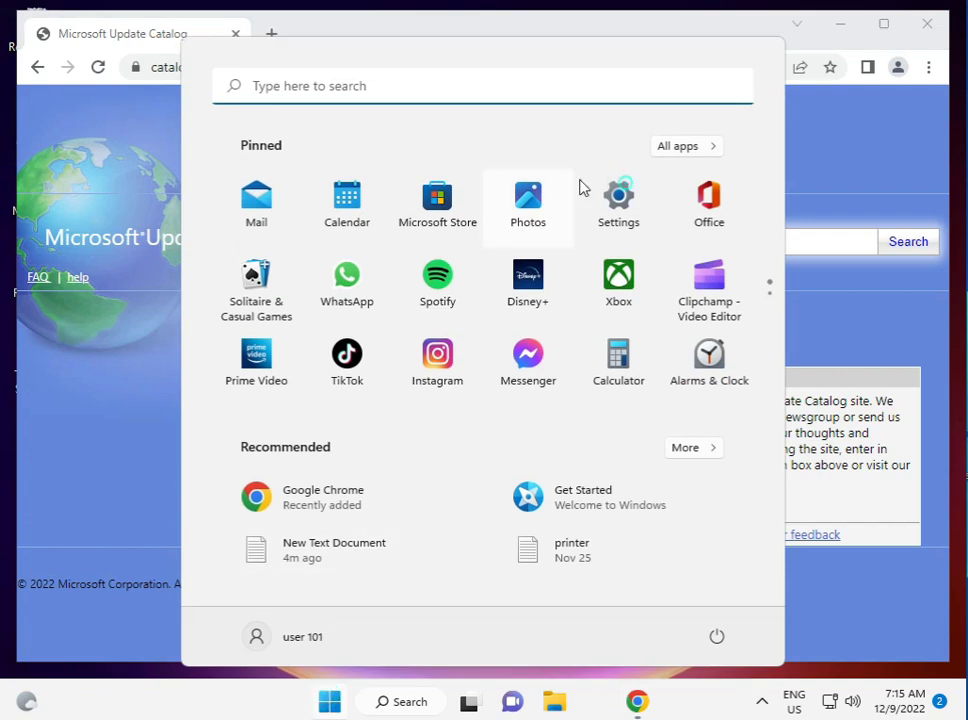
pyautogui.click(621, 188)
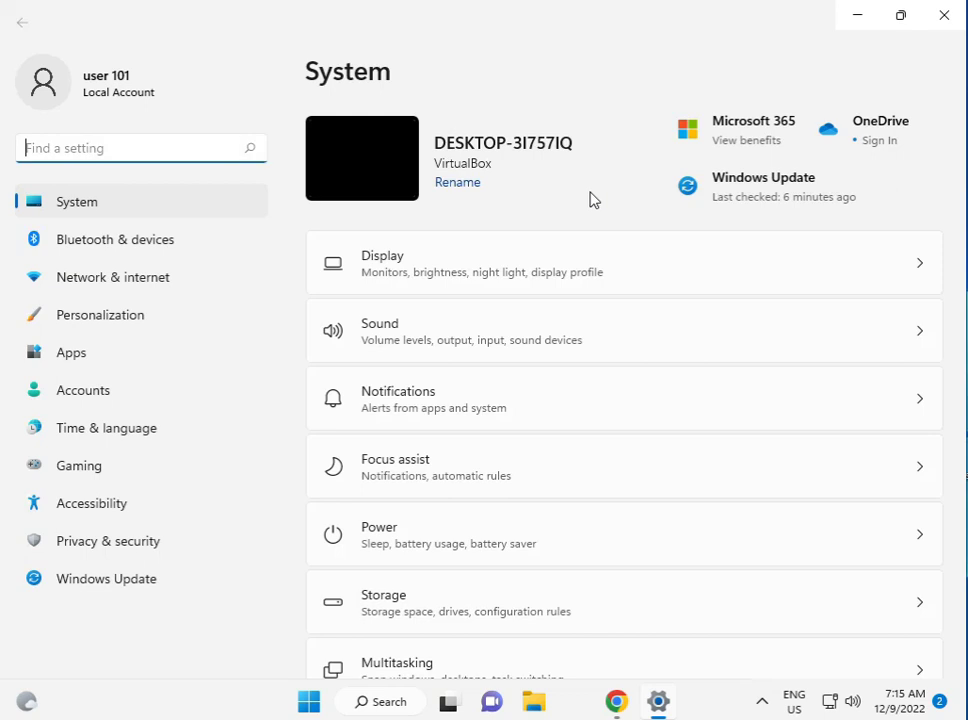
pyautogui.click(106, 590)
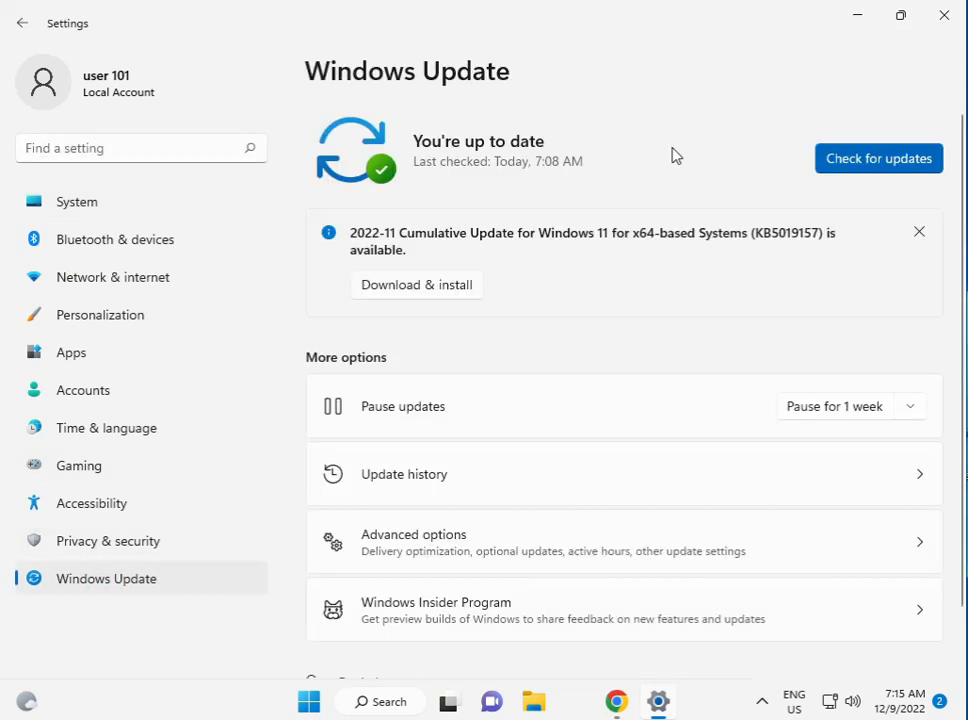
pyautogui.click(424, 287)
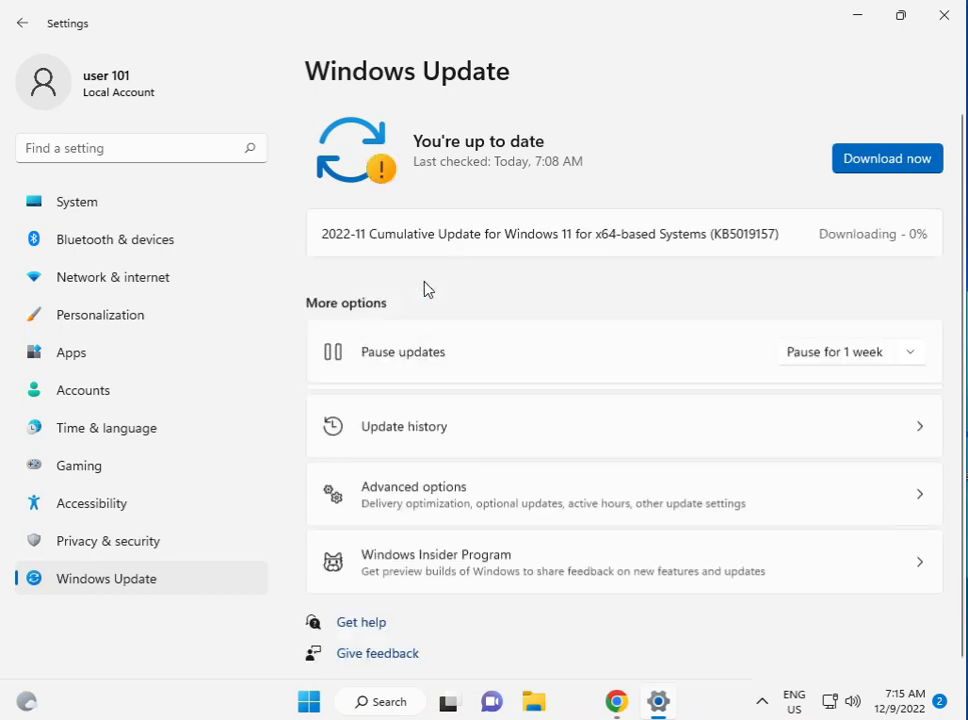